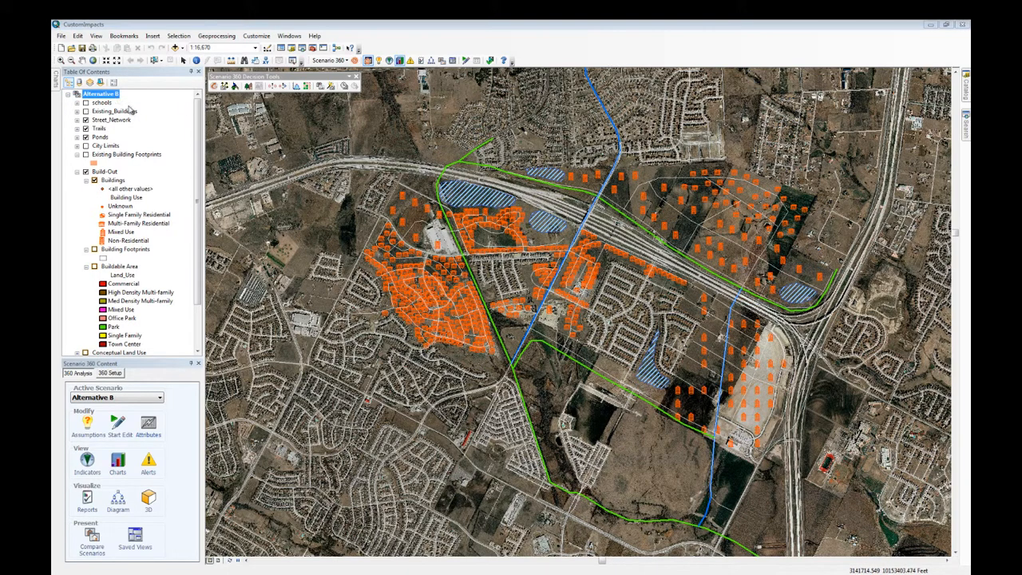
{"action": "scroll", "coordinate": [198, 160], "scroll_direction": "down", "scroll_amount": 2}
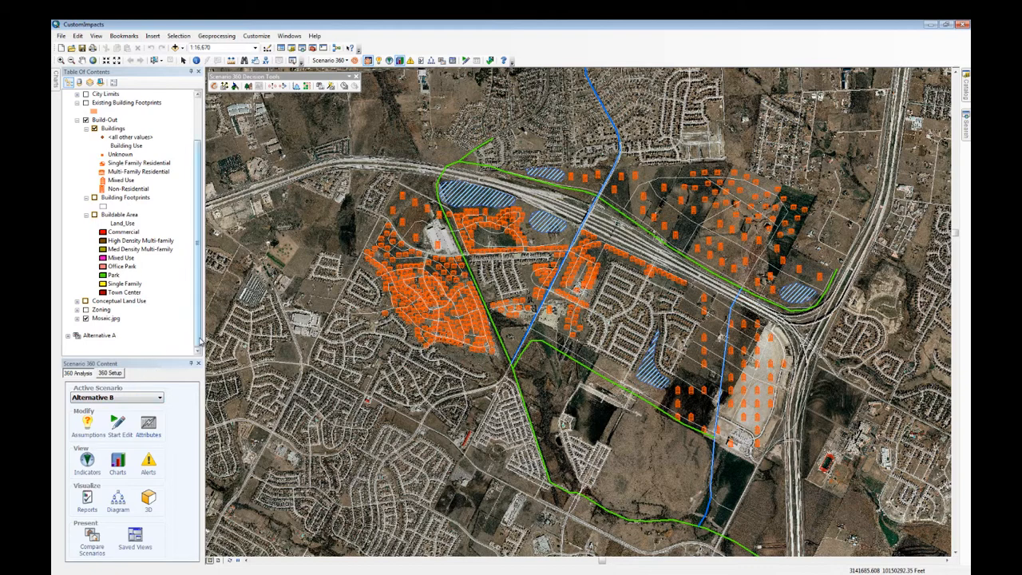
{"action": "left_click_drag", "start_coordinate": [202, 341], "coordinate": [203, 275]}
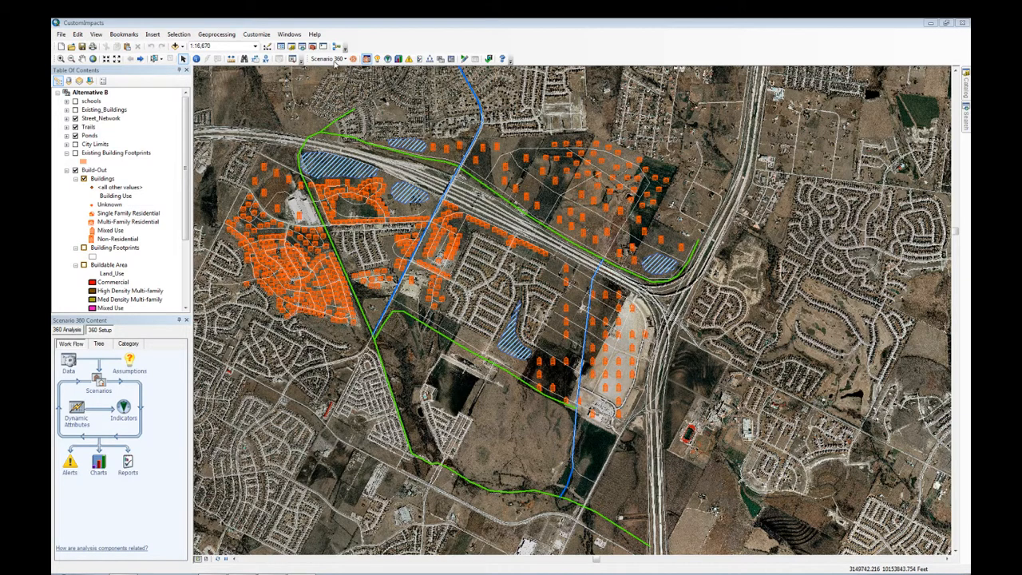
Show the Scenario 360 Decision Tools toolbar and start the Custom Impacts Wizard.
{"action": "left_click", "coordinate": [336, 59]}
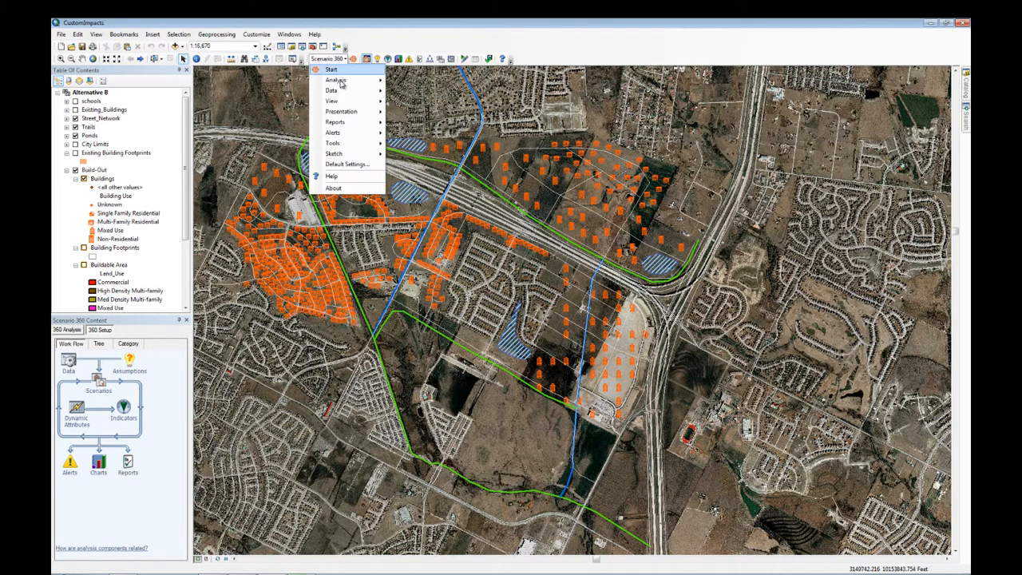
{"action": "mouse_move", "coordinate": [342, 144]}
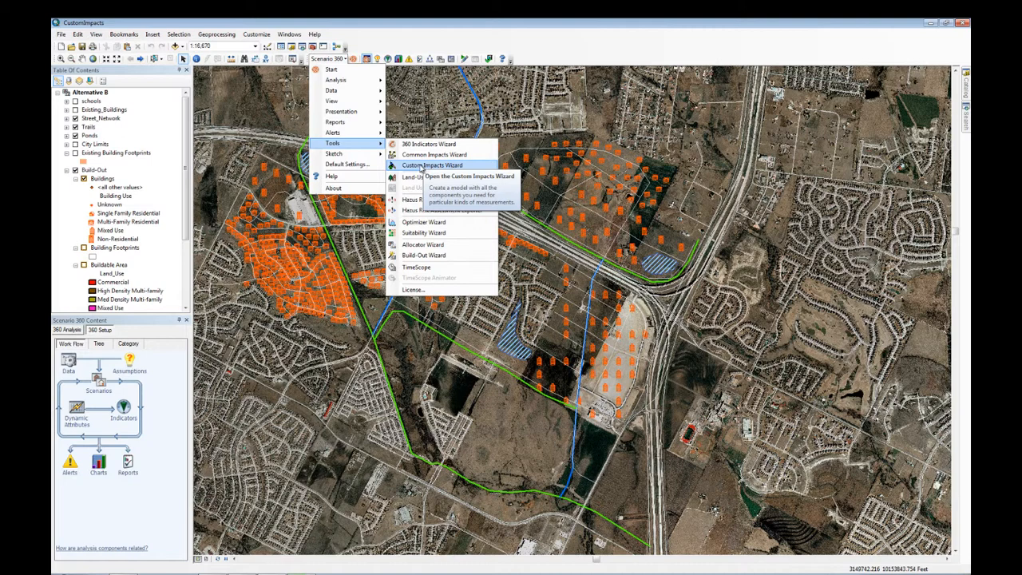
{"action": "mouse_move", "coordinate": [358, 103]}
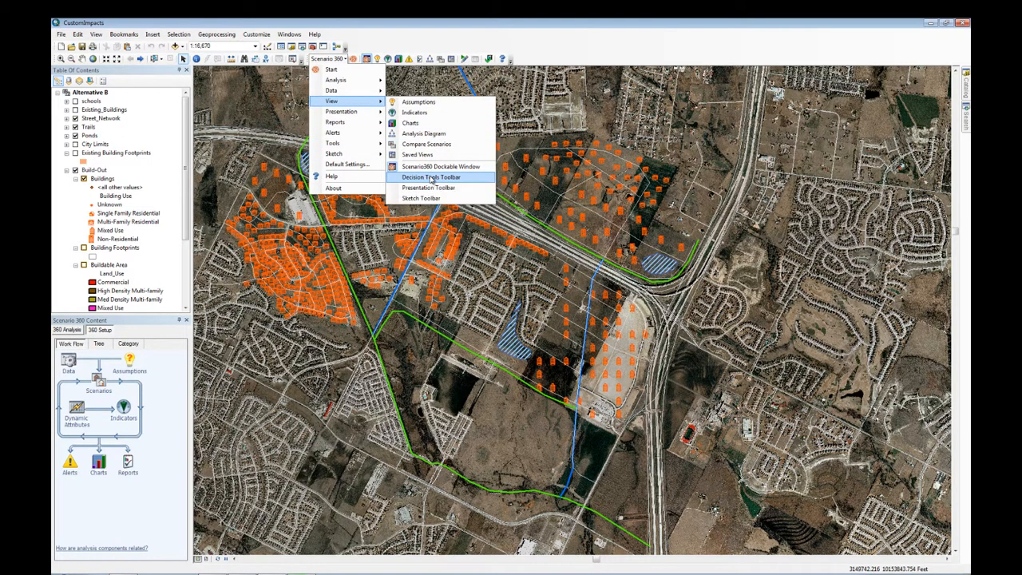
{"action": "left_click", "coordinate": [431, 177]}
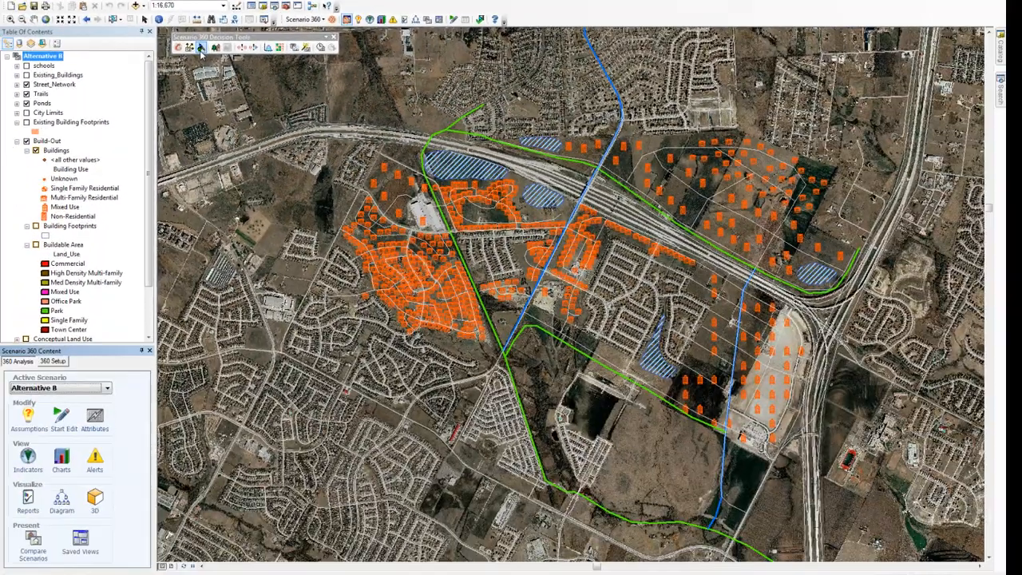
{"action": "left_click", "coordinate": [237, 101]}
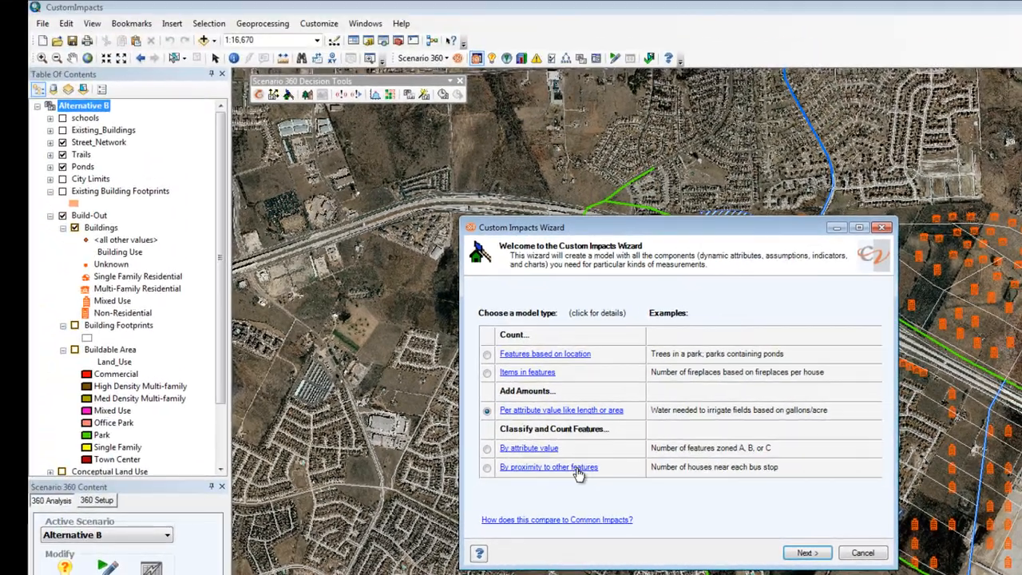
Read the help topic on classifying and counting features by proximity to other features.
{"action": "left_click", "coordinate": [577, 468]}
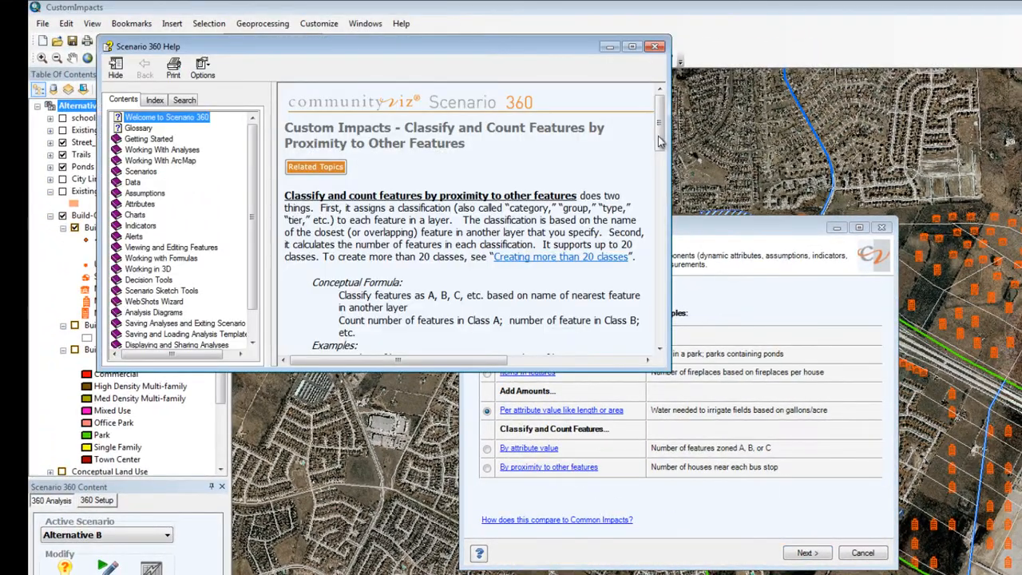
{"action": "left_click_drag", "start_coordinate": [663, 148], "coordinate": [665, 218]}
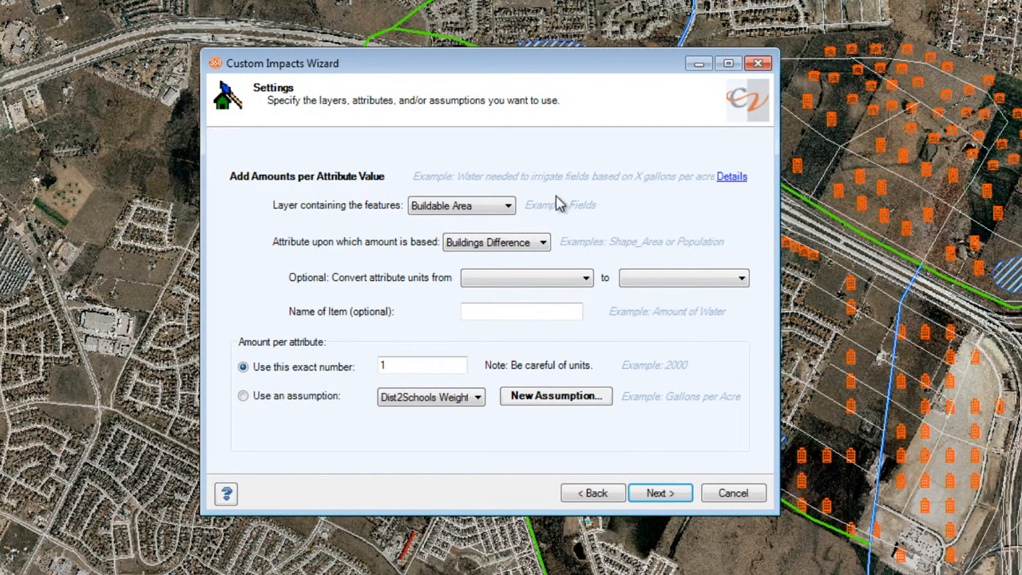
Base the added amounts on the Dwelling Units attribute of the Buildings layer and name the item New Garden Space.
{"action": "left_click", "coordinate": [513, 206]}
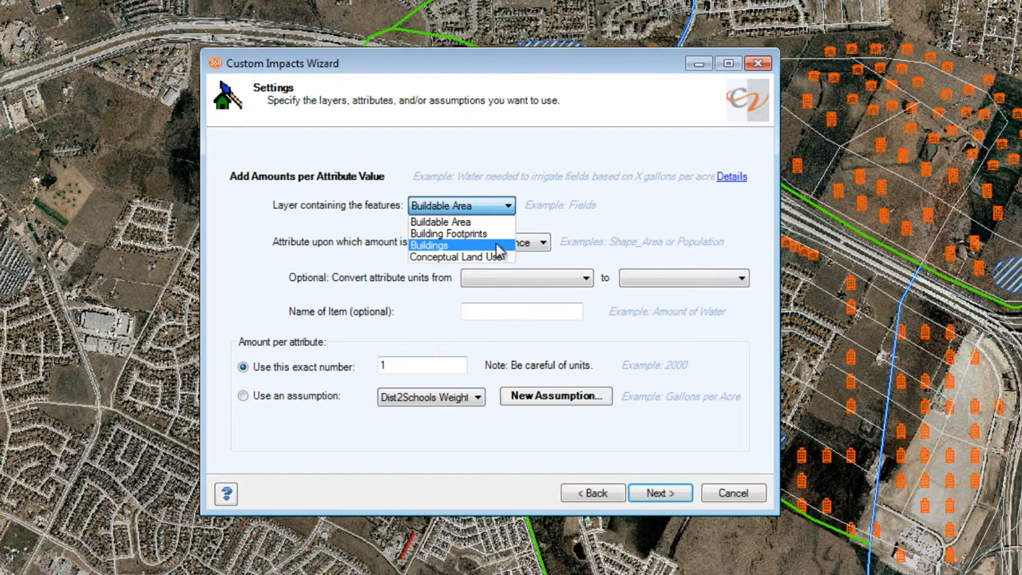
{"action": "left_click", "coordinate": [431, 245]}
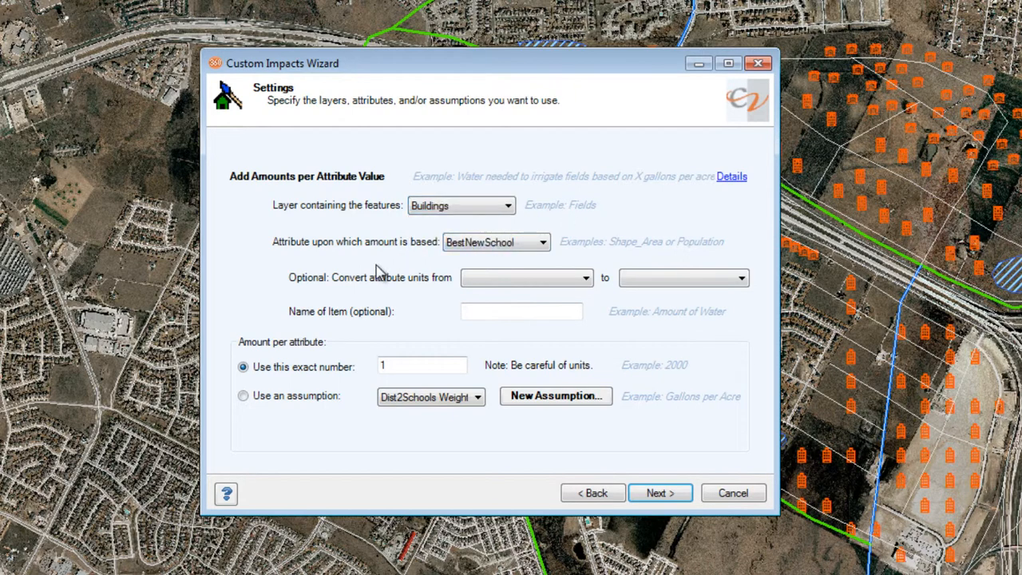
{"action": "left_click", "coordinate": [543, 242]}
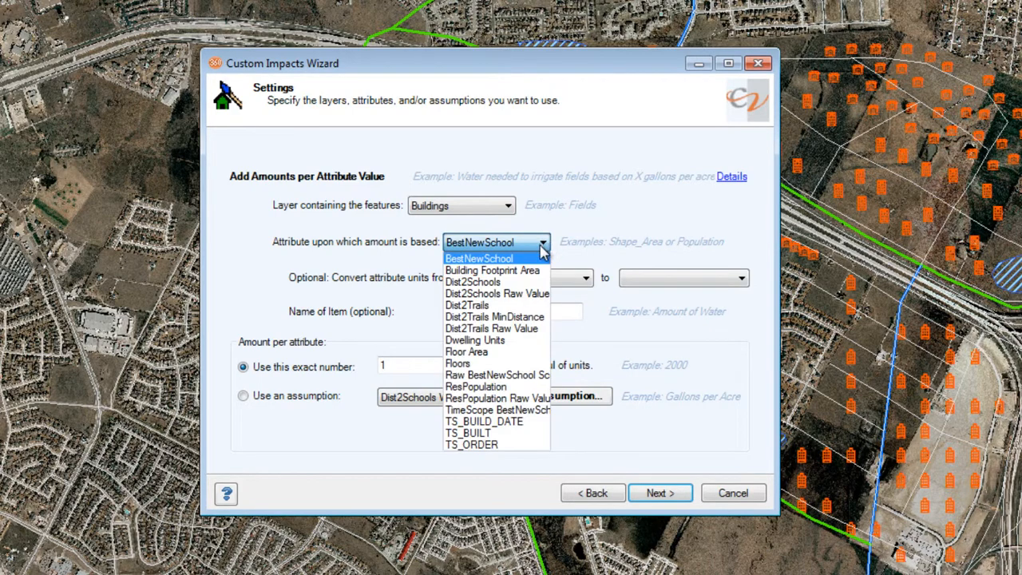
{"action": "left_click", "coordinate": [526, 341]}
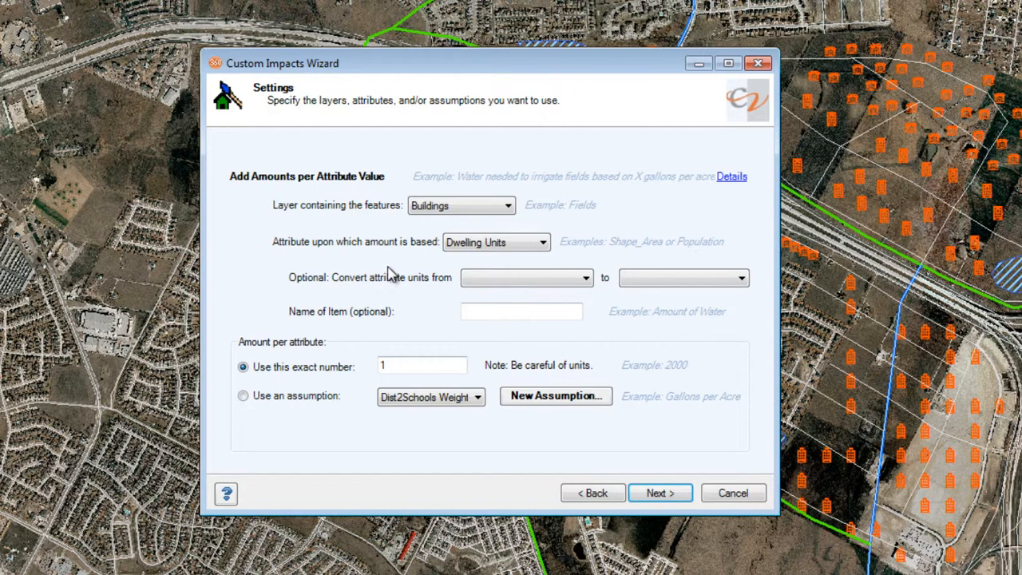
{"action": "left_click", "coordinate": [501, 312]}
{"action": "type", "text": "New Garden Space"}
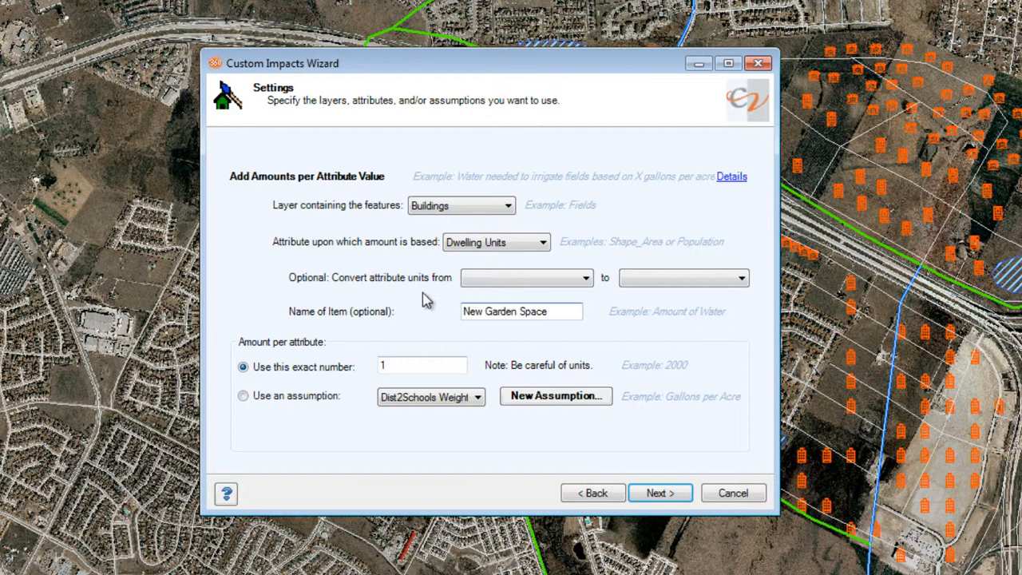
Create an assumption named Community Garden Space Per Unit, described as "Amount of community garden space for all new dwelling units.", in the General category.
{"action": "left_click", "coordinate": [550, 396]}
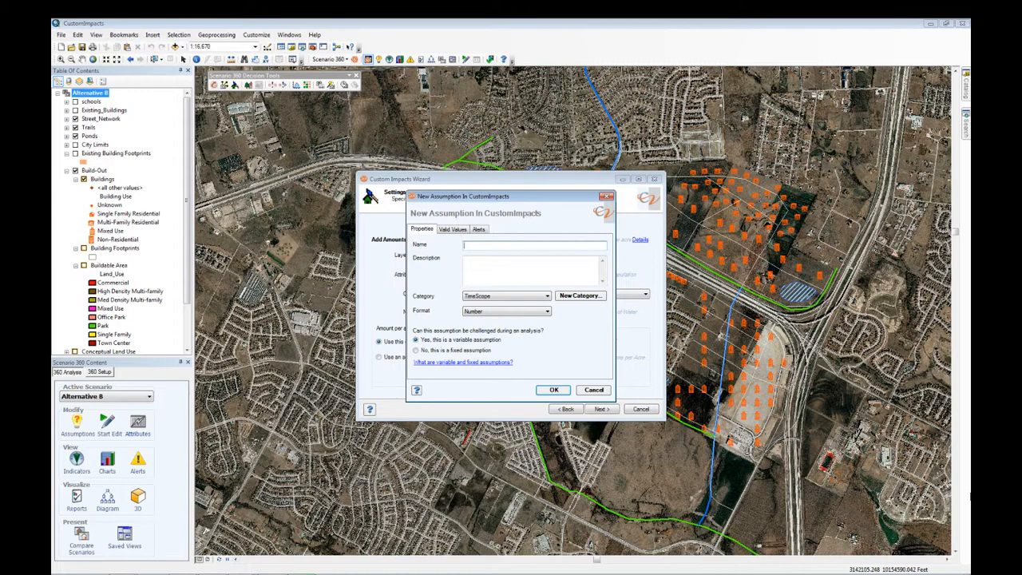
{"action": "type", "text": "Community Garden Space Per Unit"}
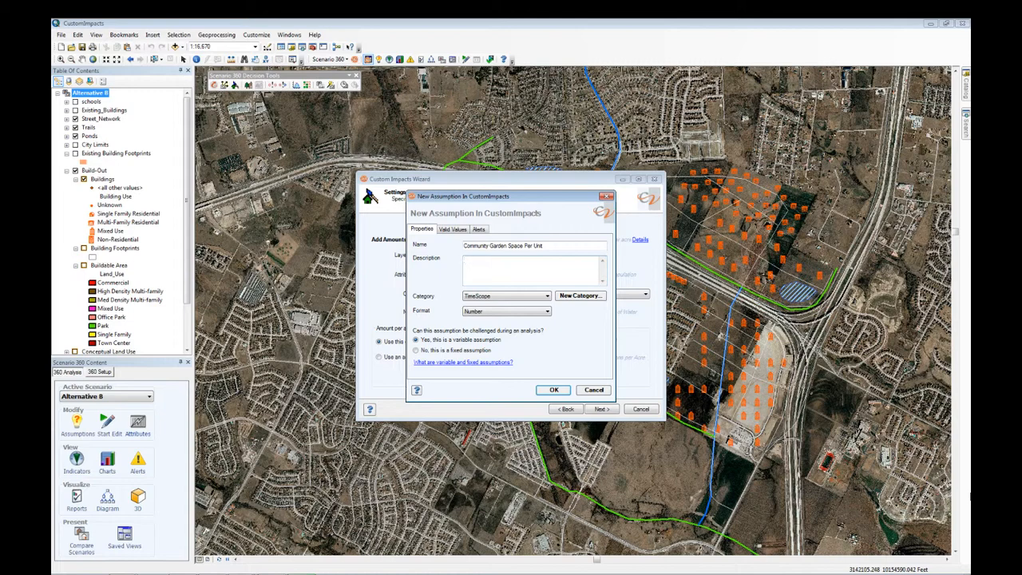
{"action": "type", "text": "Amount of community garden space for all new dwelling units."}
{"action": "left_click", "coordinate": [547, 297]}
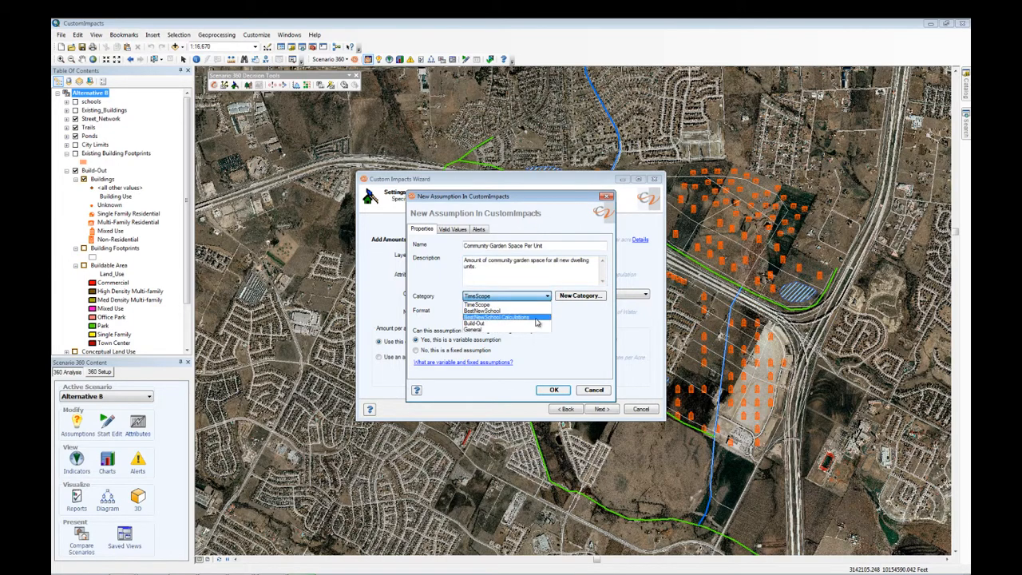
{"action": "left_click", "coordinate": [528, 330]}
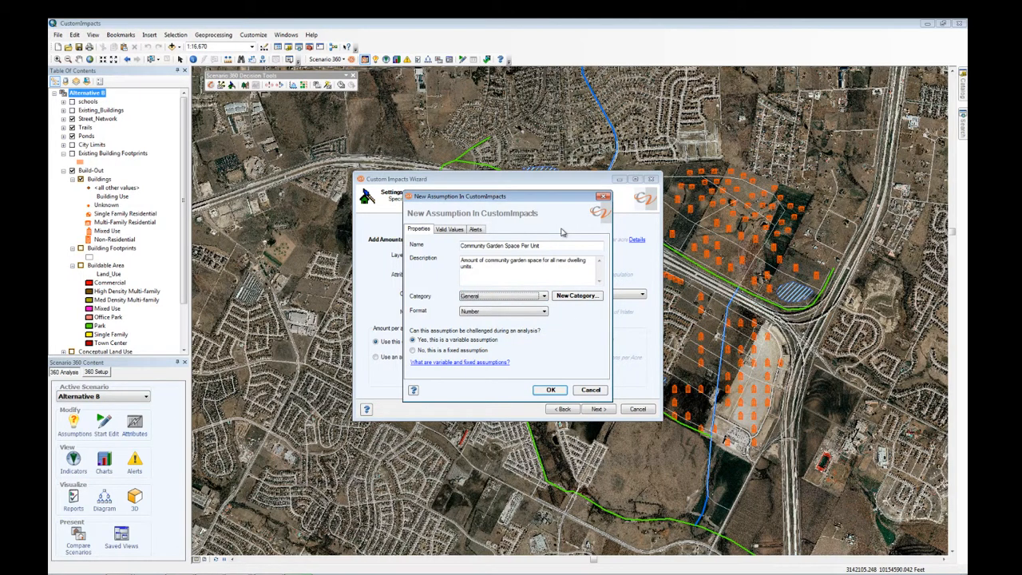
Set the new assumption's valid values to default 200, units square feet, minimum 150 and maximum 500, and save it.
{"action": "left_click", "coordinate": [461, 231]}
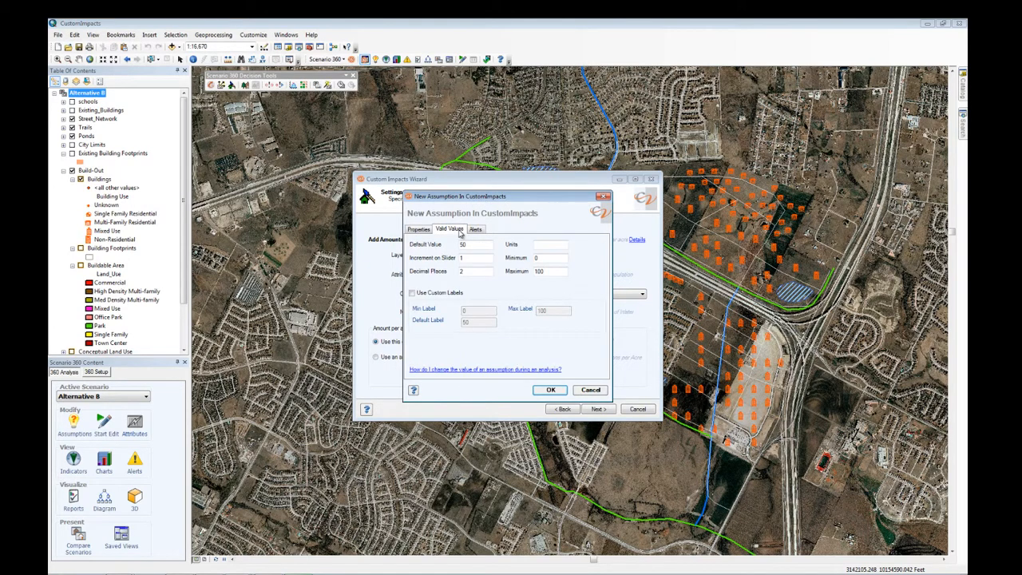
{"action": "double_click", "coordinate": [463, 244]}
{"action": "type", "text": "200"}
{"action": "key", "text": "Tab"}
{"action": "type", "text": "square feet"}
{"action": "key", "text": "Tab"}
{"action": "key", "text": "Tab"}
{"action": "type", "text": "150"}
{"action": "key", "text": "Tab"}
{"action": "key", "text": "Tab"}
{"action": "type", "text": "500"}
{"action": "left_click", "coordinate": [551, 390]}
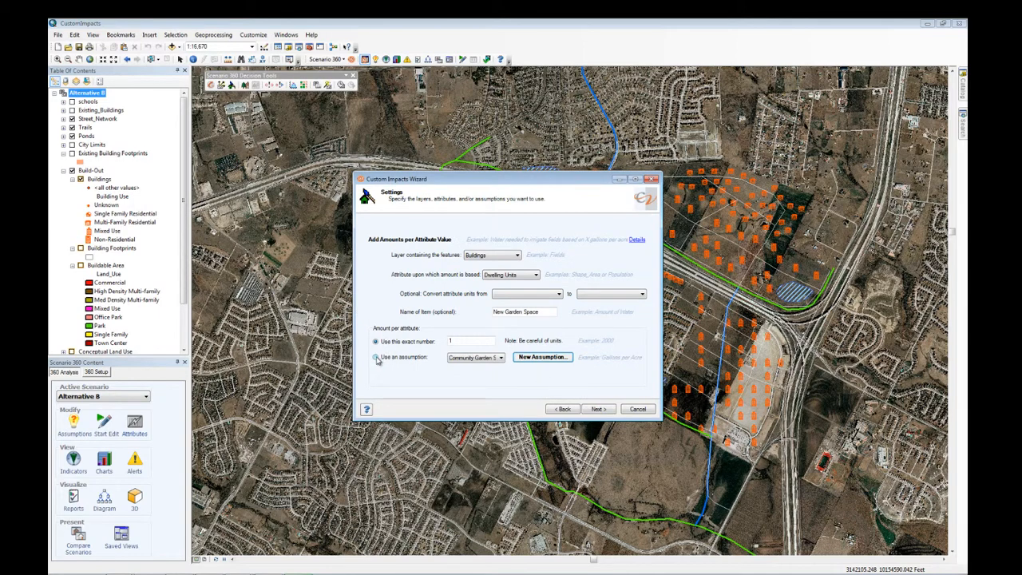
Use the Community Garden Space Per Unit assumption as the amount per attribute and finish the wizard to create the model.
{"action": "left_click", "coordinate": [376, 358]}
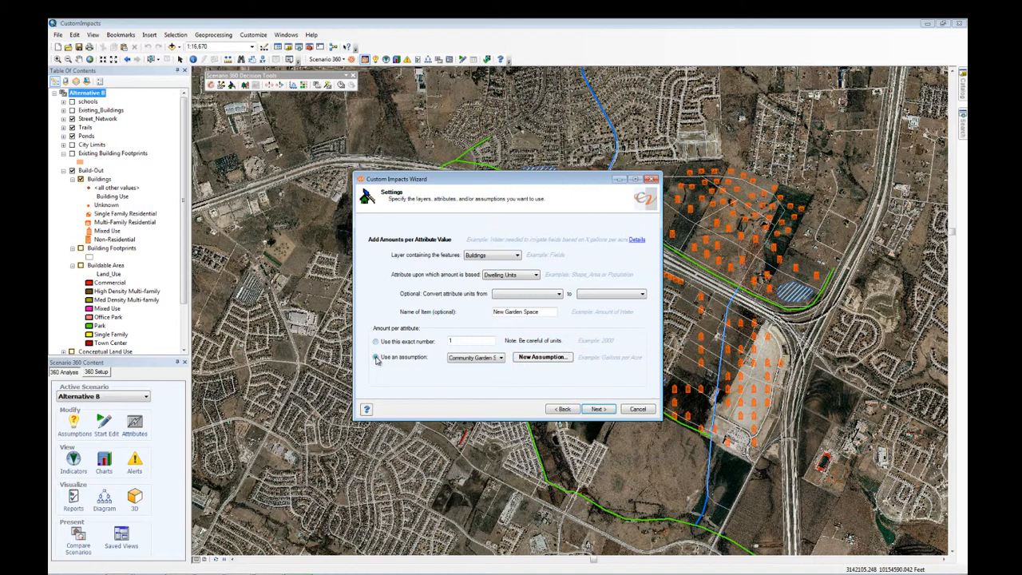
{"action": "left_click", "coordinate": [501, 358]}
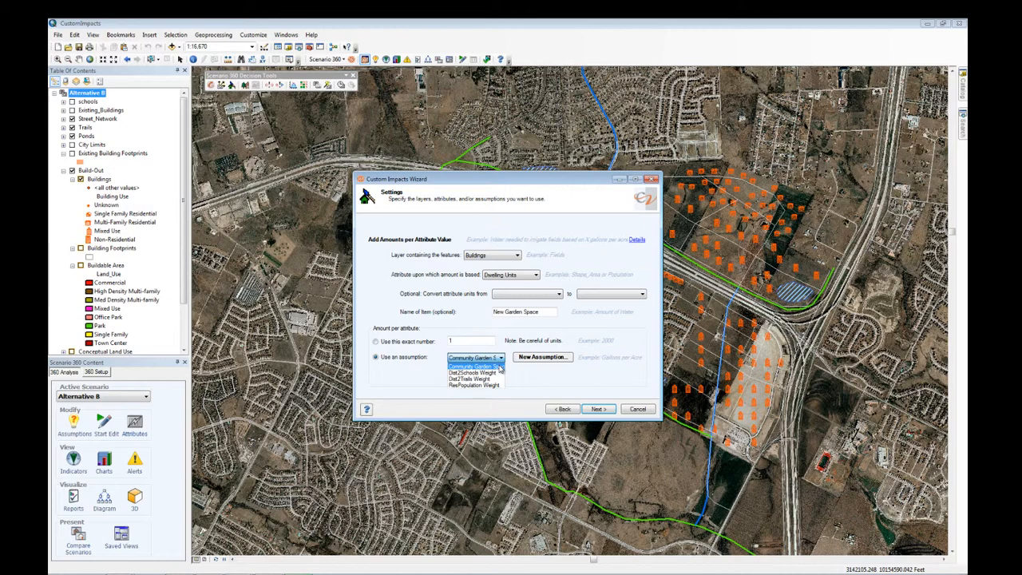
{"action": "left_click", "coordinate": [500, 367]}
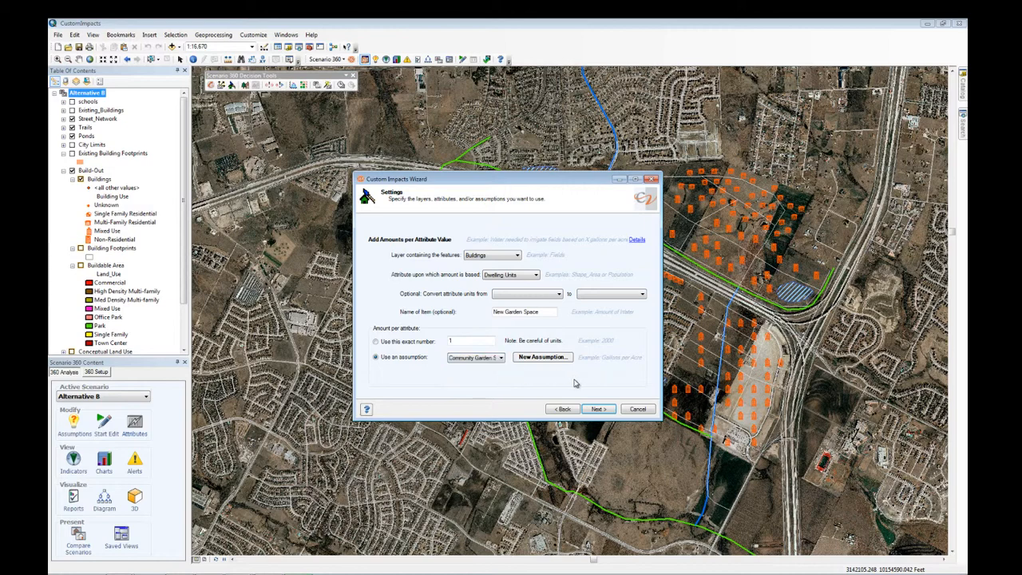
{"action": "left_click", "coordinate": [600, 409]}
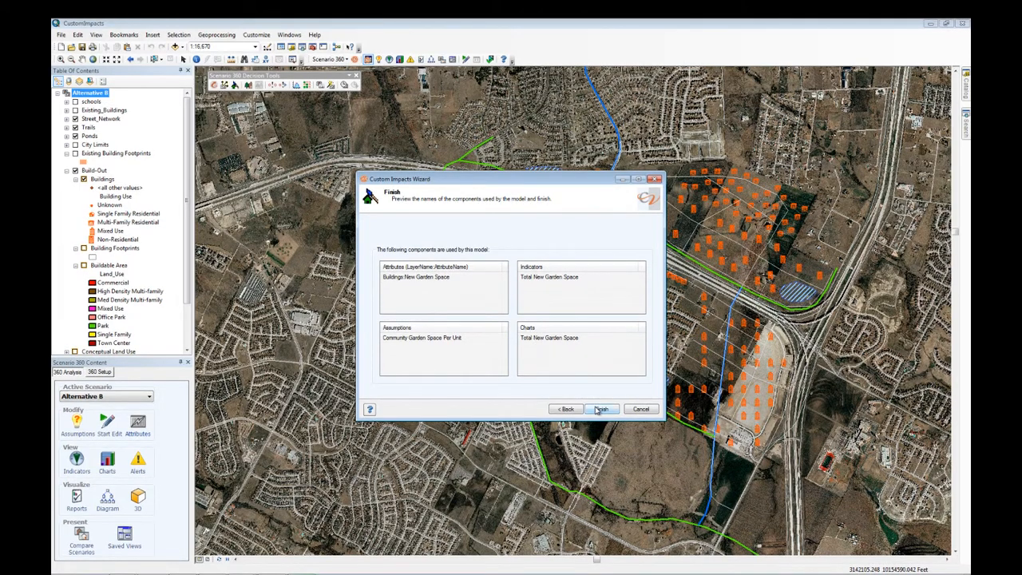
{"action": "left_click", "coordinate": [601, 409]}
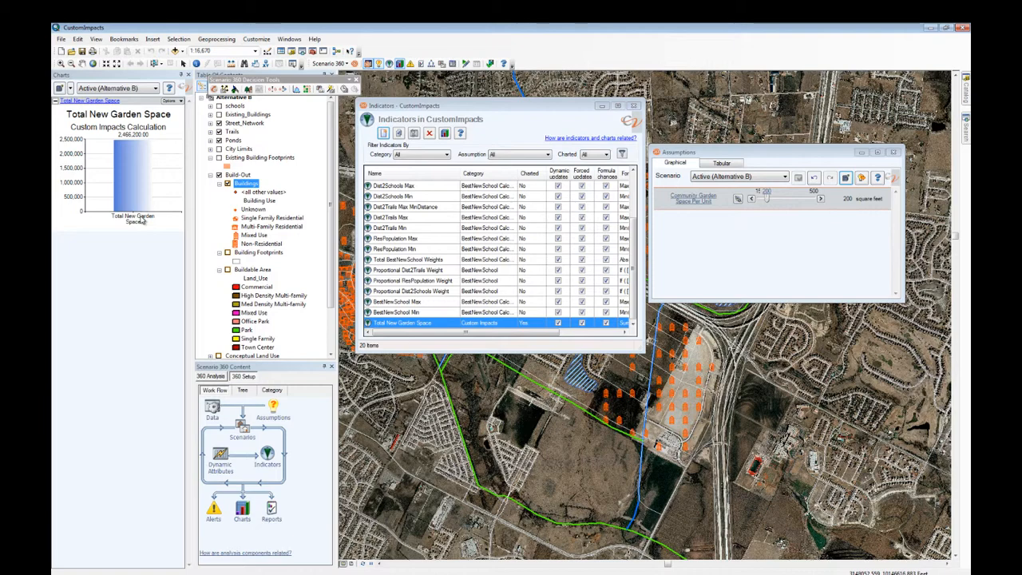
Inspect the formula of the Total New Garden Space indicator without changing it.
{"action": "double_click", "coordinate": [391, 323]}
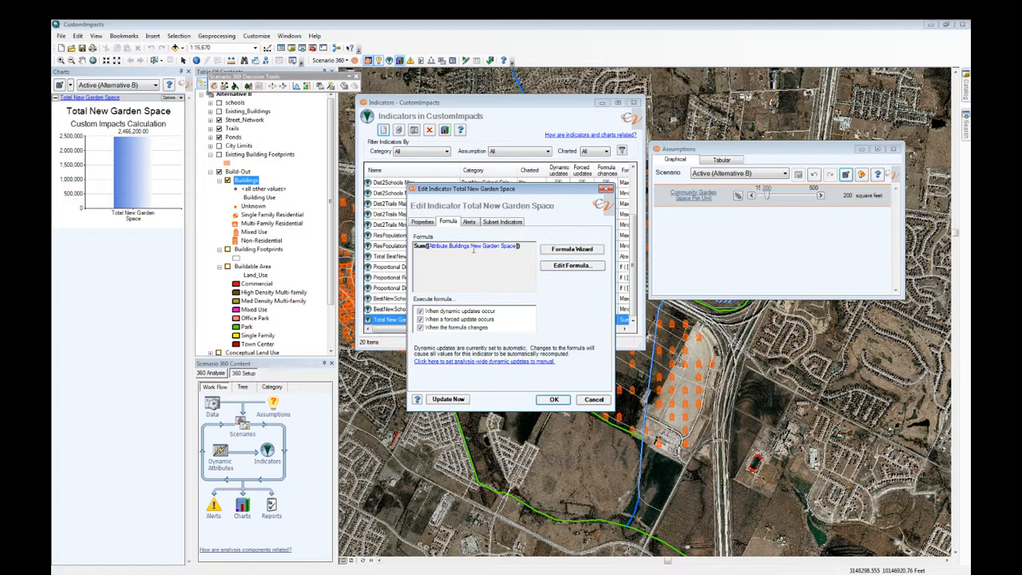
{"action": "left_click", "coordinate": [593, 402]}
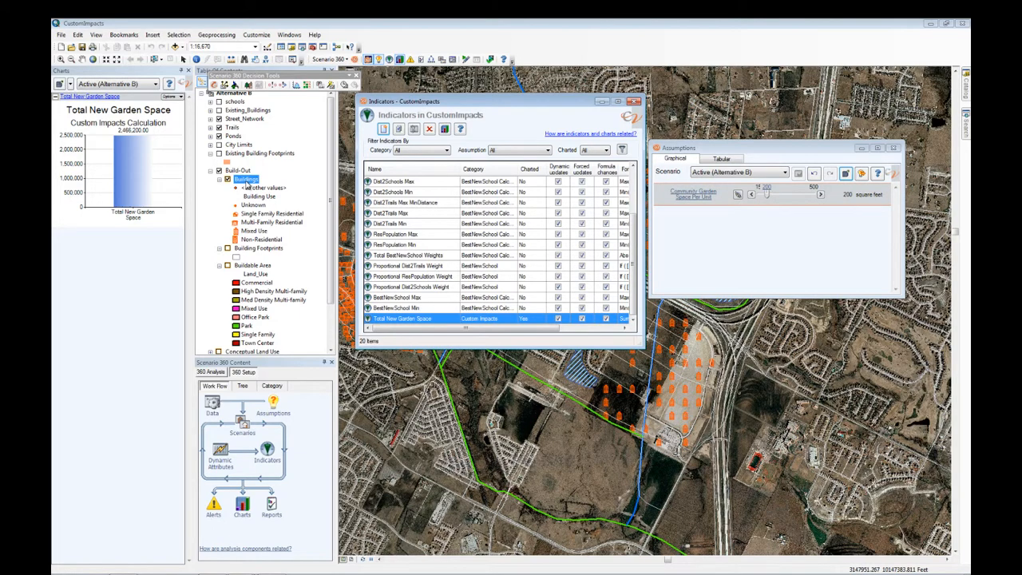
Examine the New Garden Space column in the attribute table of the Buildings layer, and close the table.
{"action": "right_click", "coordinate": [247, 183]}
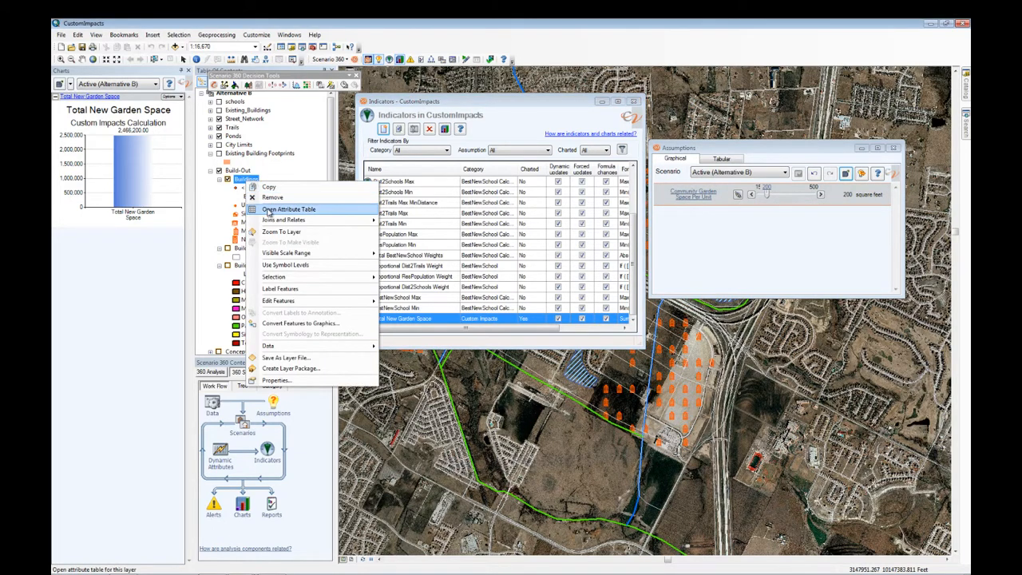
{"action": "left_click", "coordinate": [268, 210]}
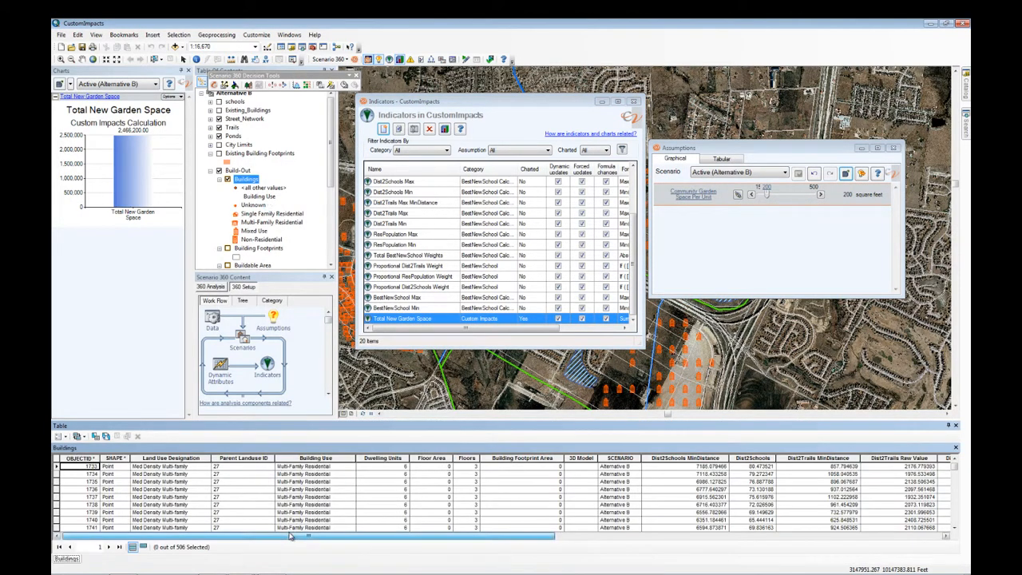
{"action": "left_click_drag", "start_coordinate": [423, 539], "coordinate": [695, 539]}
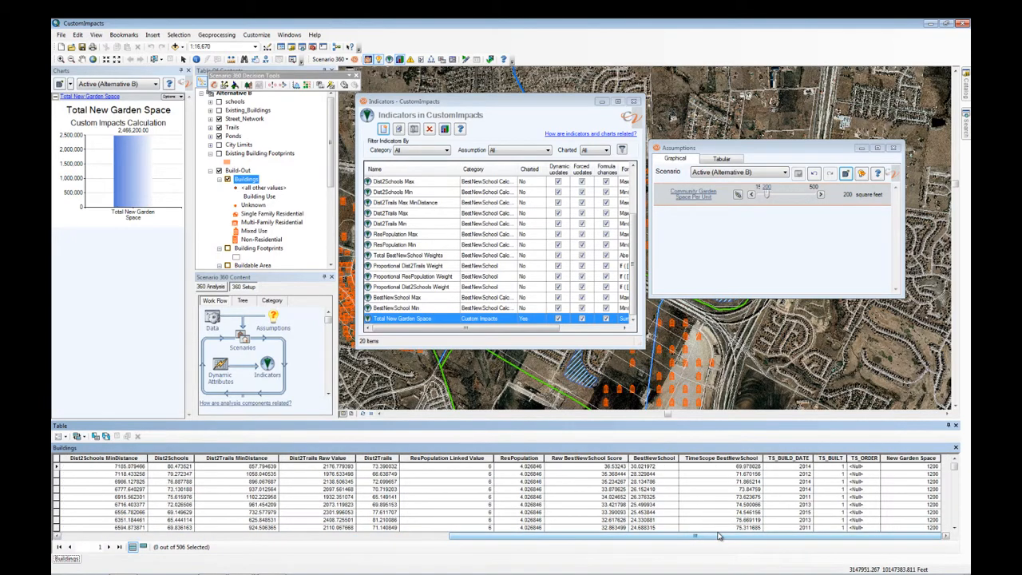
{"action": "left_click", "coordinate": [918, 459]}
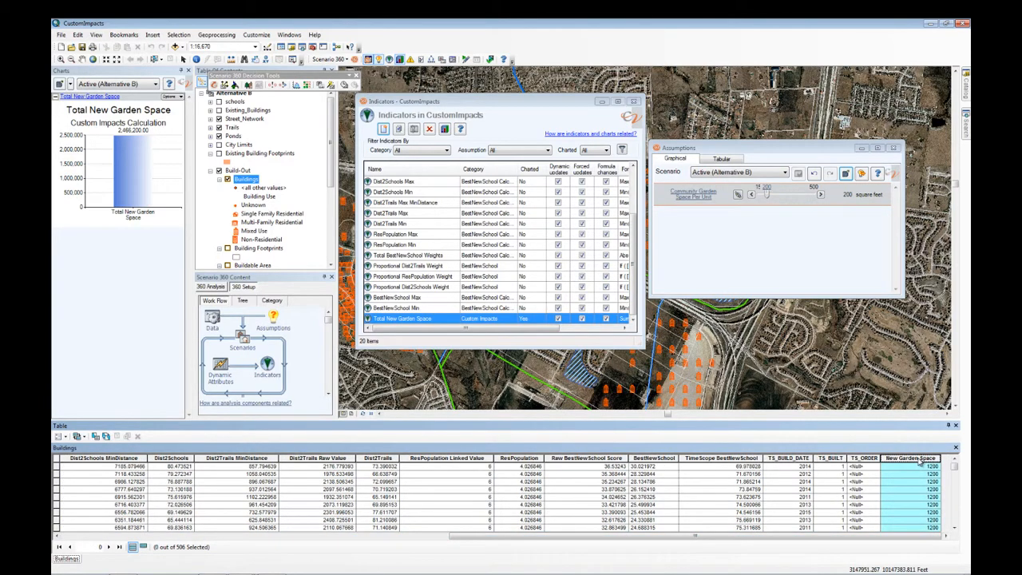
{"action": "left_click", "coordinate": [956, 426]}
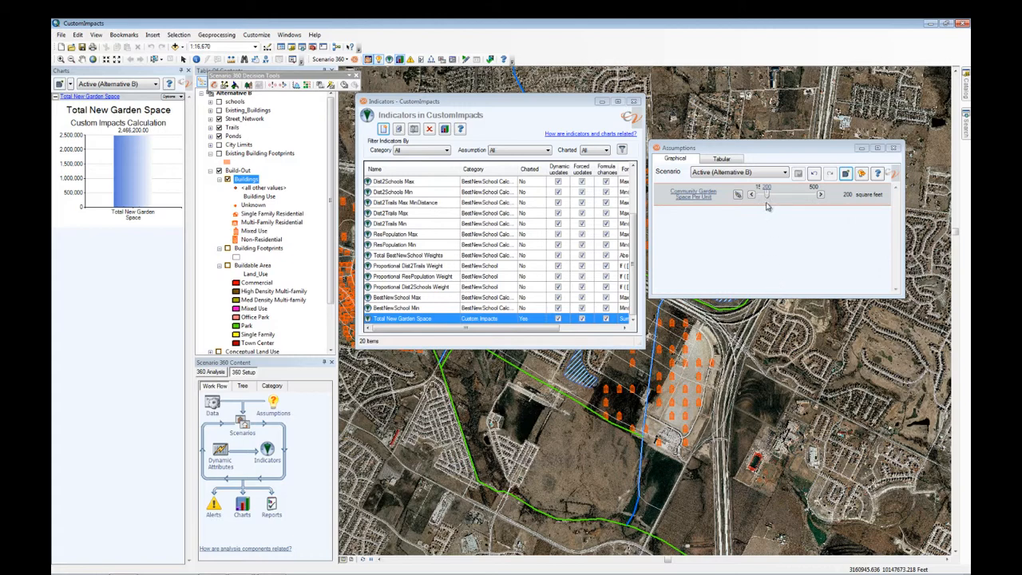
Set the Community Garden Space Per Unit assumption to 150 square feet, apply it and check the Total New Garden Space chart.
{"action": "left_click_drag", "start_coordinate": [767, 196], "coordinate": [759, 199]}
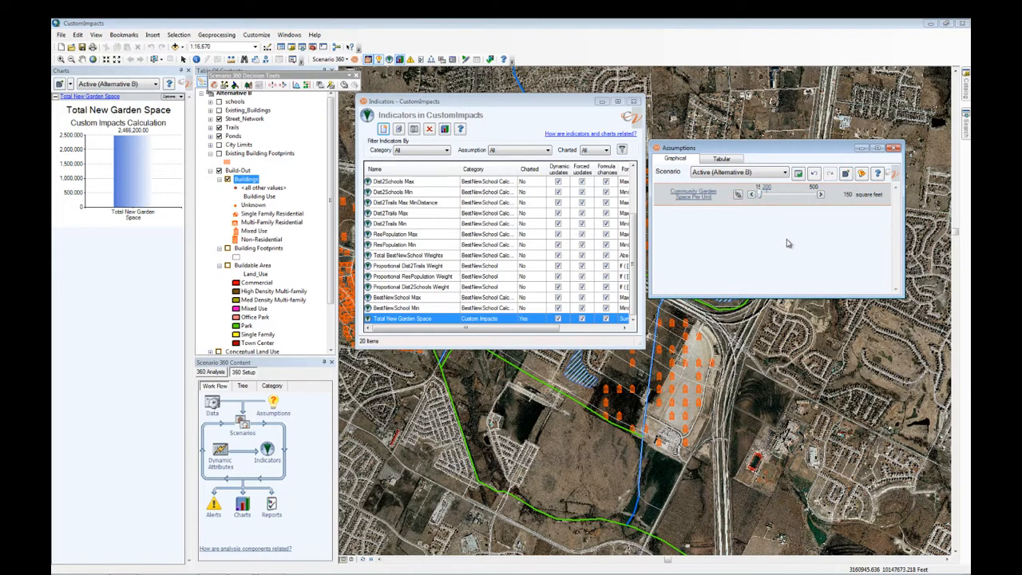
{"action": "left_click", "coordinate": [798, 174]}
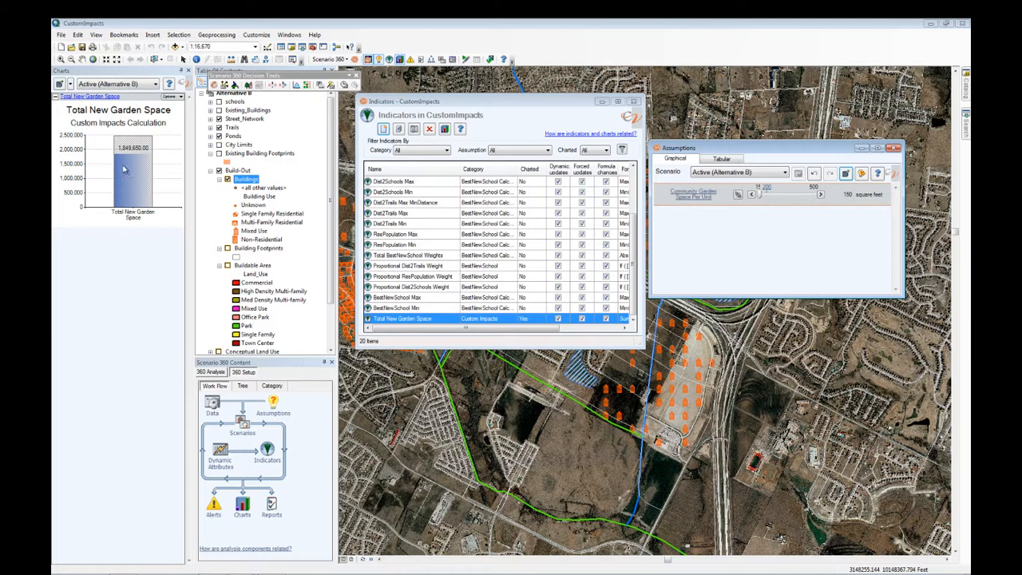
{"action": "mouse_move", "coordinate": [127, 165]}
Set the minimum valid value of the Community Garden Space Per Unit assumption to 50 square feet.
{"action": "left_click", "coordinate": [273, 407]}
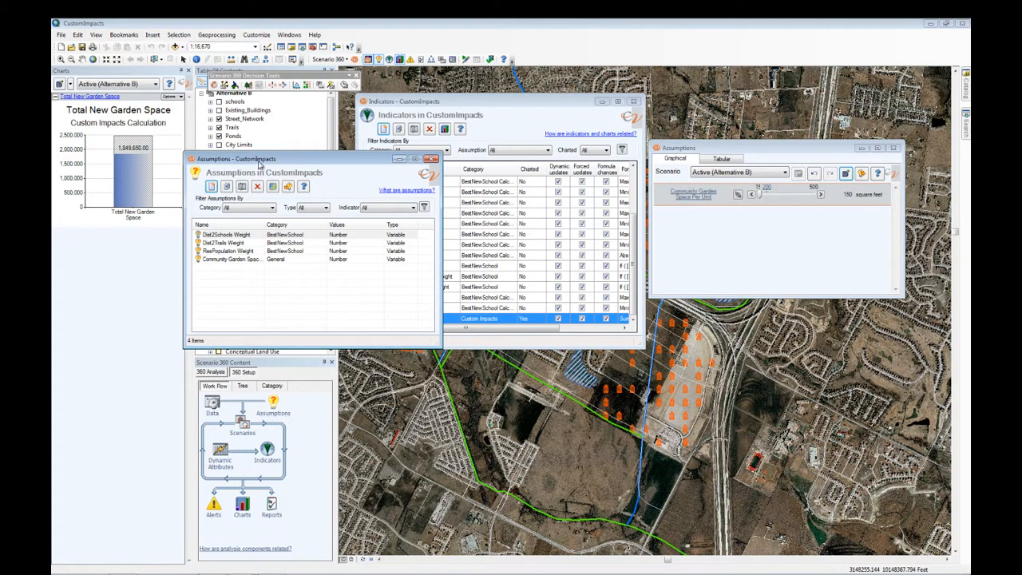
{"action": "left_click_drag", "start_coordinate": [258, 164], "coordinate": [705, 344]}
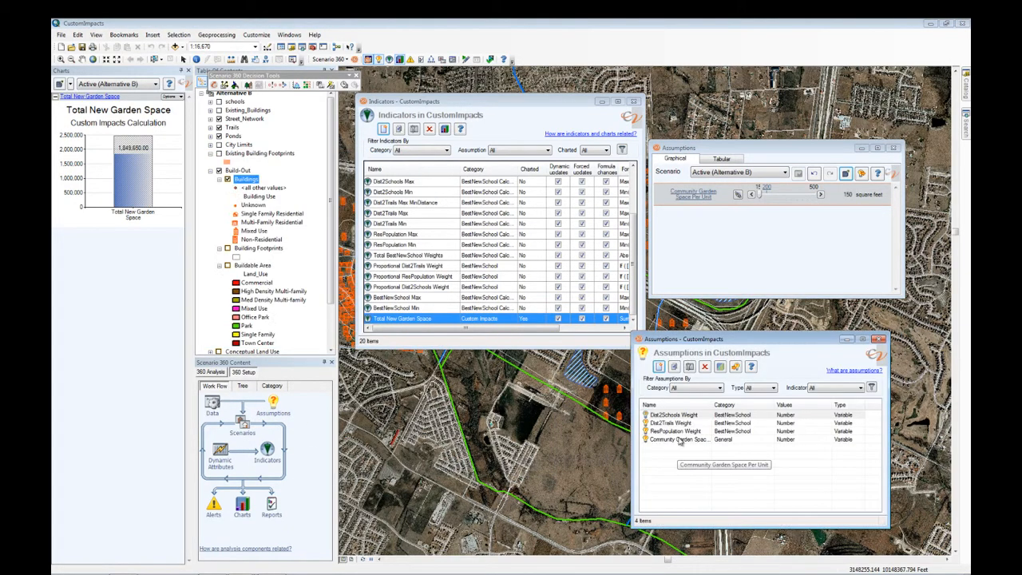
{"action": "double_click", "coordinate": [680, 439]}
{"action": "left_click", "coordinate": [455, 230]}
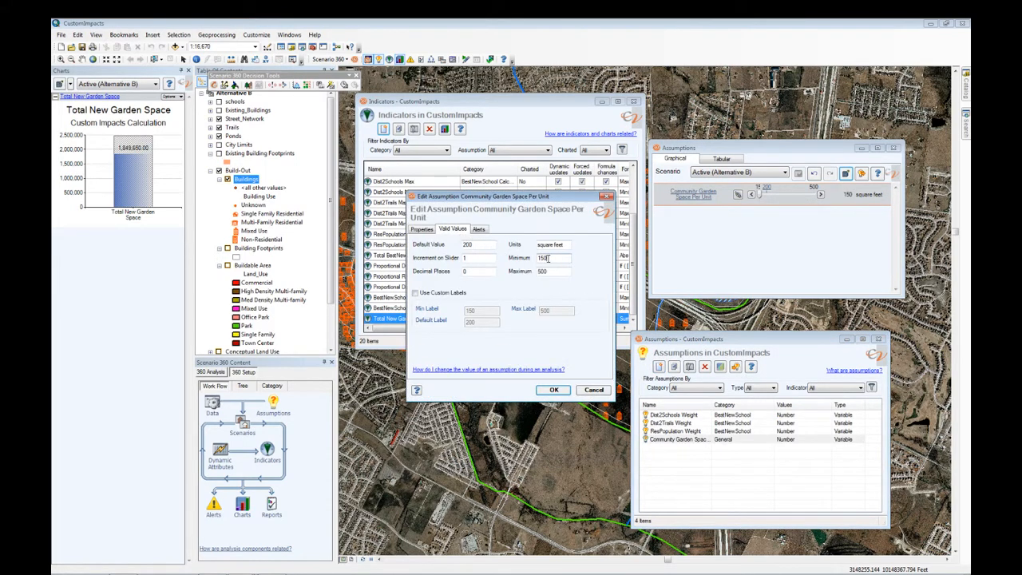
{"action": "left_click_drag", "start_coordinate": [550, 258], "coordinate": [538, 260]}
{"action": "type", "text": "50"}
{"action": "left_click", "coordinate": [554, 390]}
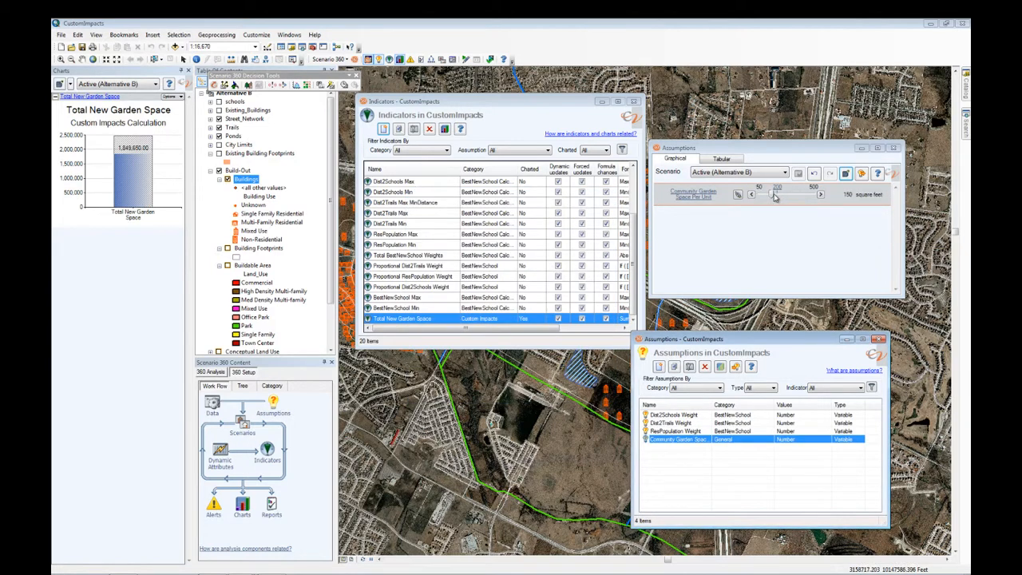
Set the Community Garden Space Per Unit assumption to 98 square feet, apply it, and close the Assumptions and Indicators windows.
{"action": "left_click_drag", "start_coordinate": [773, 195], "coordinate": [764, 196]}
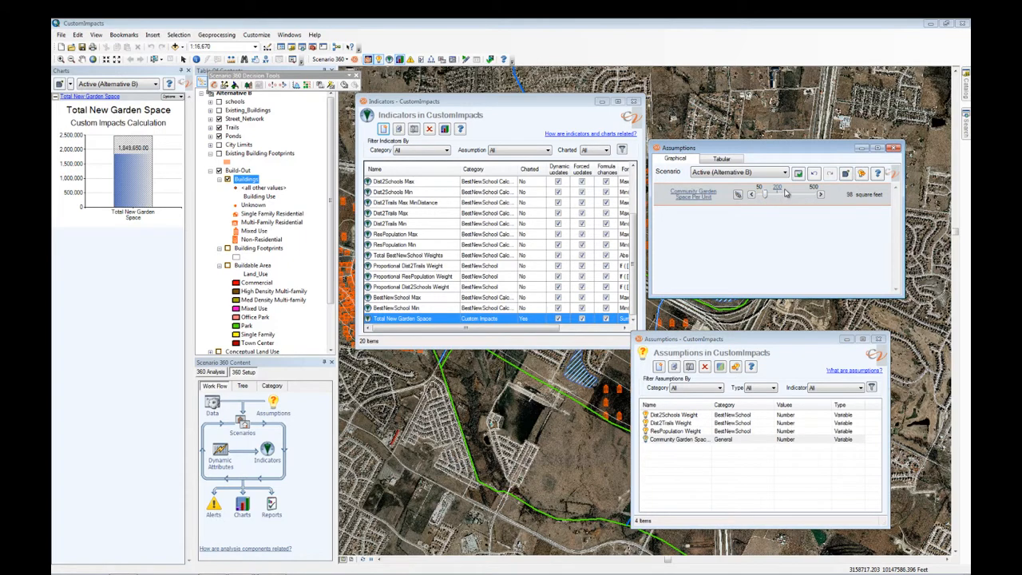
{"action": "left_click", "coordinate": [798, 175]}
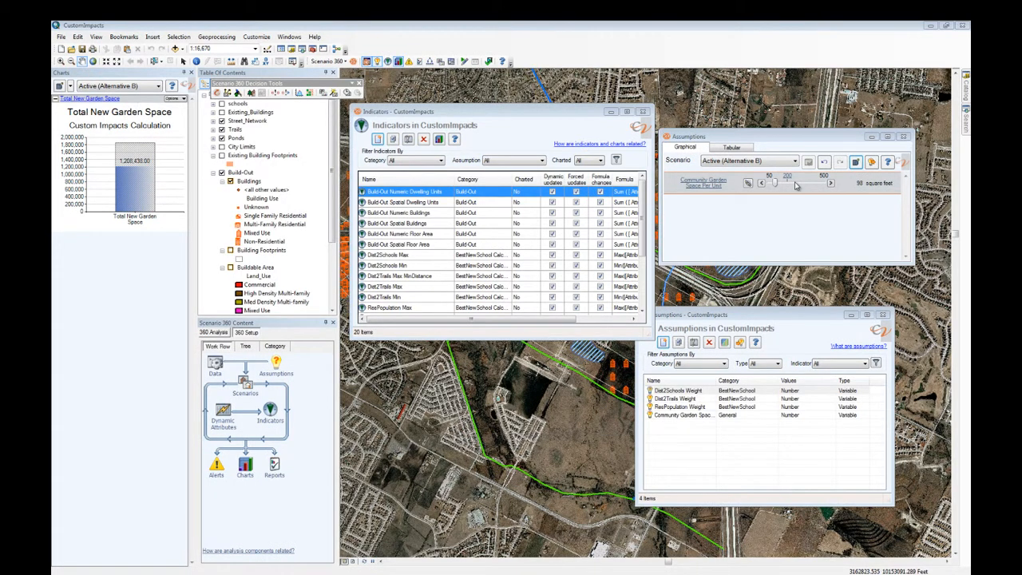
{"action": "left_click", "coordinate": [905, 138]}
{"action": "left_click", "coordinate": [486, 323]}
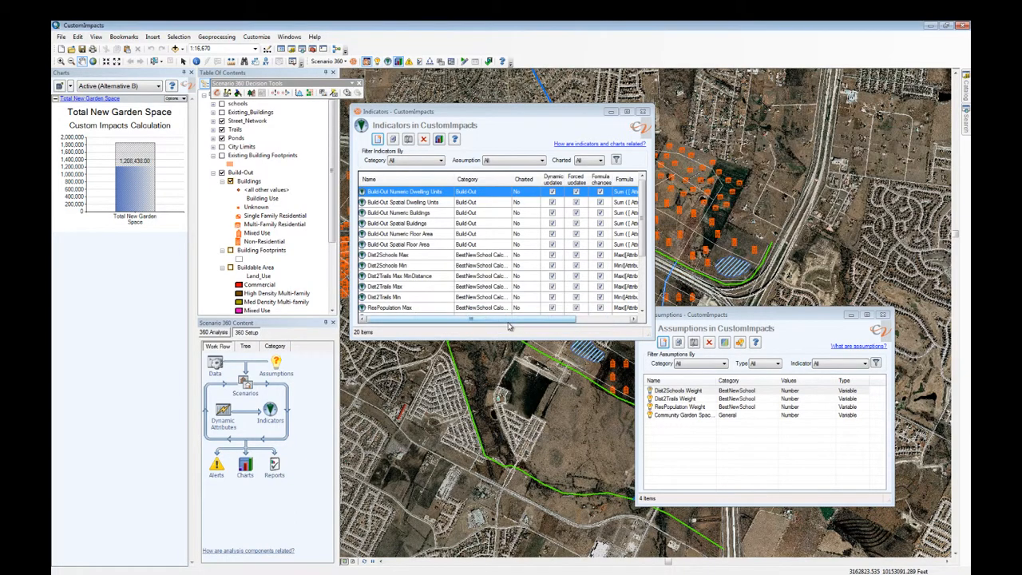
{"action": "left_click", "coordinate": [883, 315]}
{"action": "left_click", "coordinate": [643, 112]}
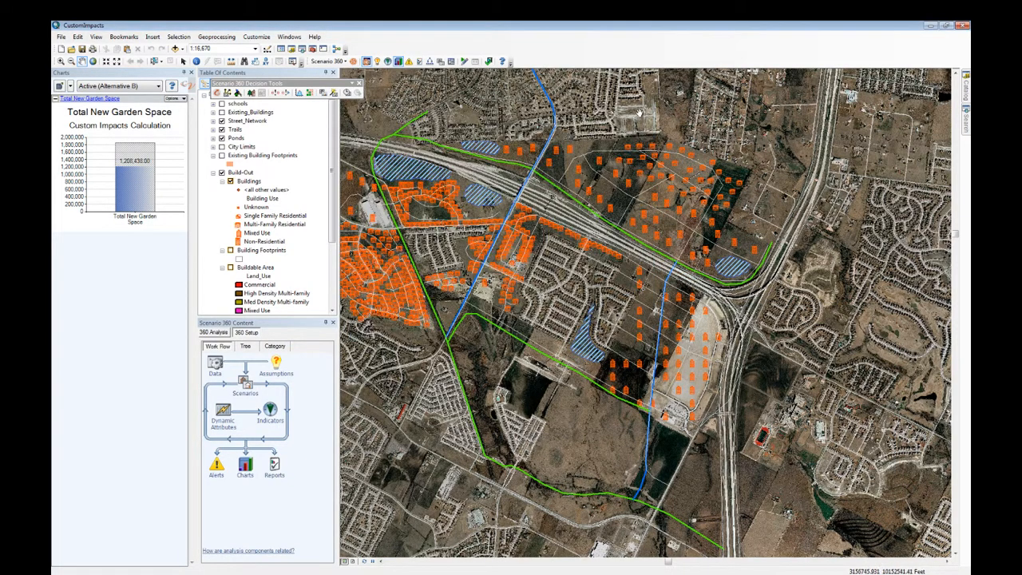
Start a new Custom Impacts model that classifies and counts features by proximity to other features.
{"action": "left_click", "coordinate": [238, 95]}
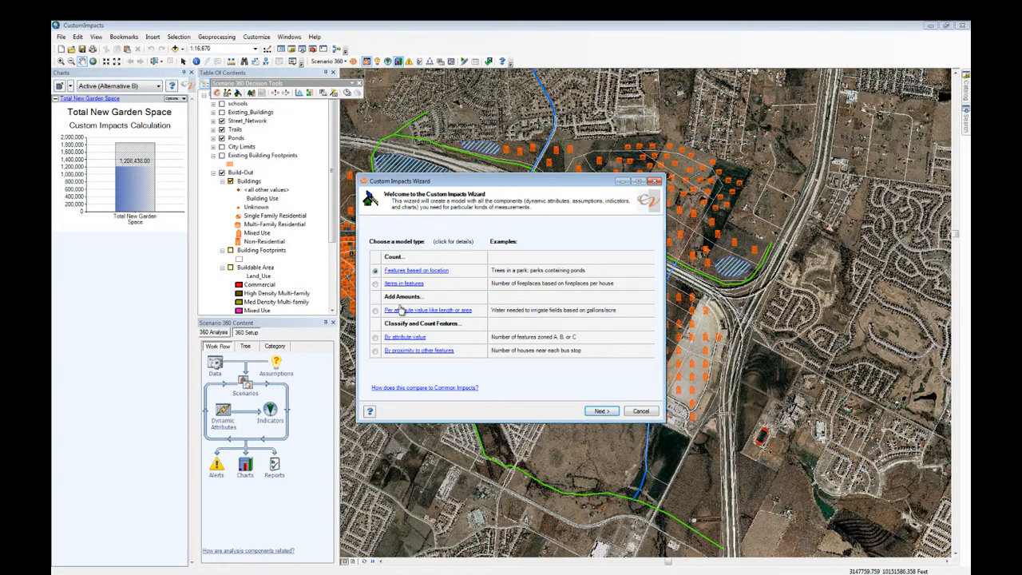
{"action": "left_click", "coordinate": [377, 352]}
{"action": "left_click", "coordinate": [601, 411]}
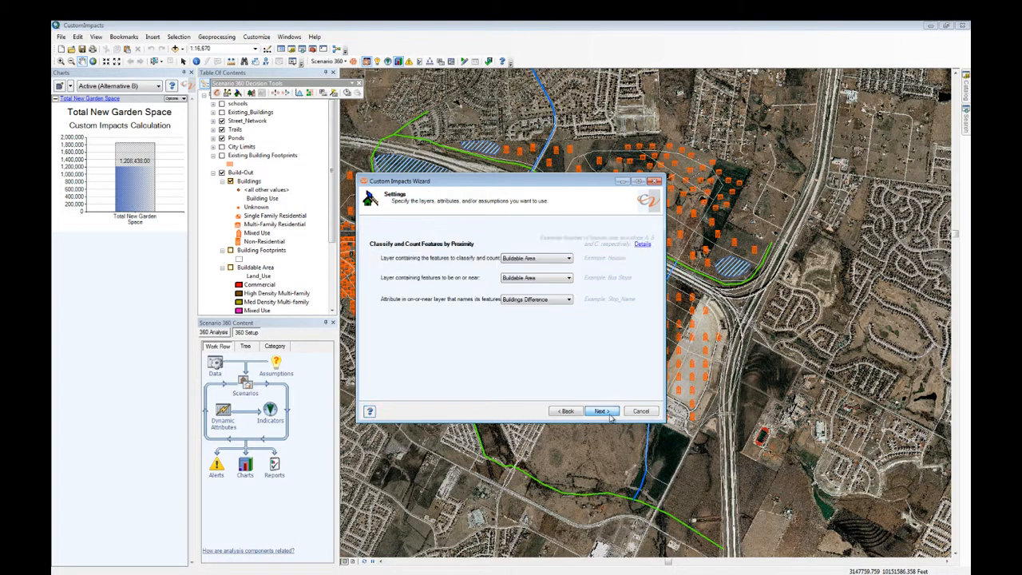
Classify and count Buildings by proximity to the schools layer, identified by the NAME attribute, and finish the wizard to create the model.
{"action": "left_click", "coordinate": [572, 262]}
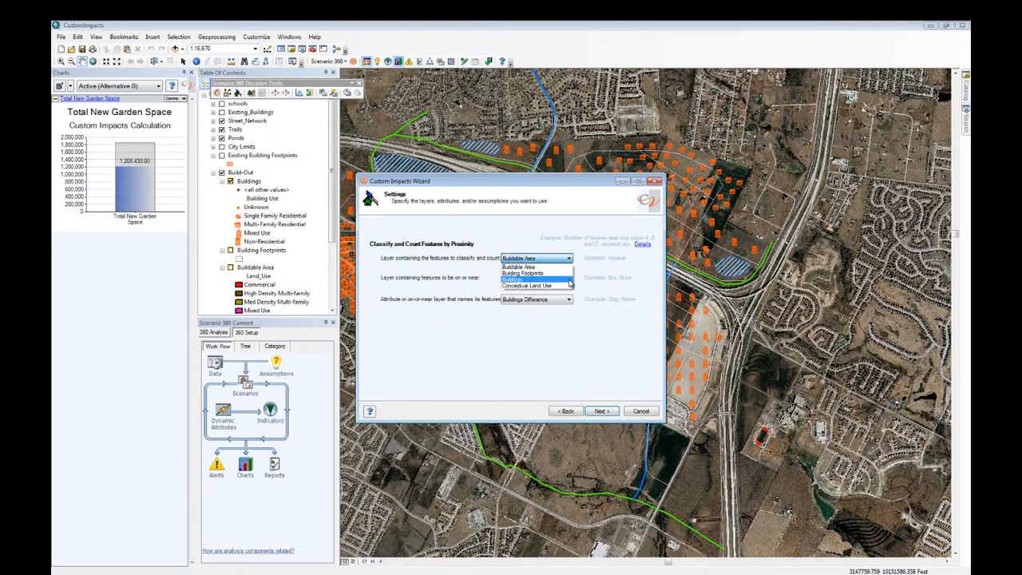
{"action": "left_click", "coordinate": [572, 283]}
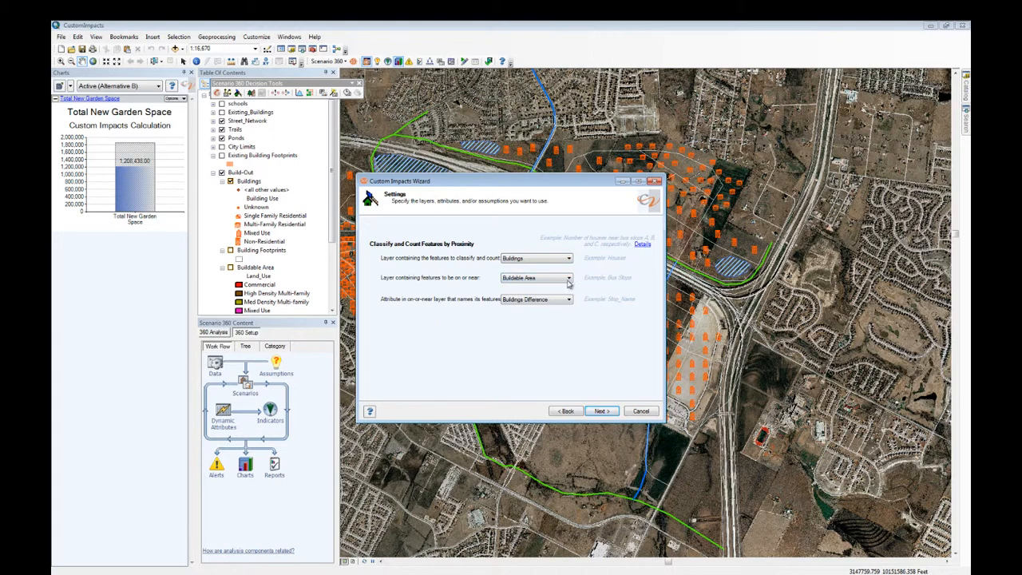
{"action": "left_click", "coordinate": [568, 279]}
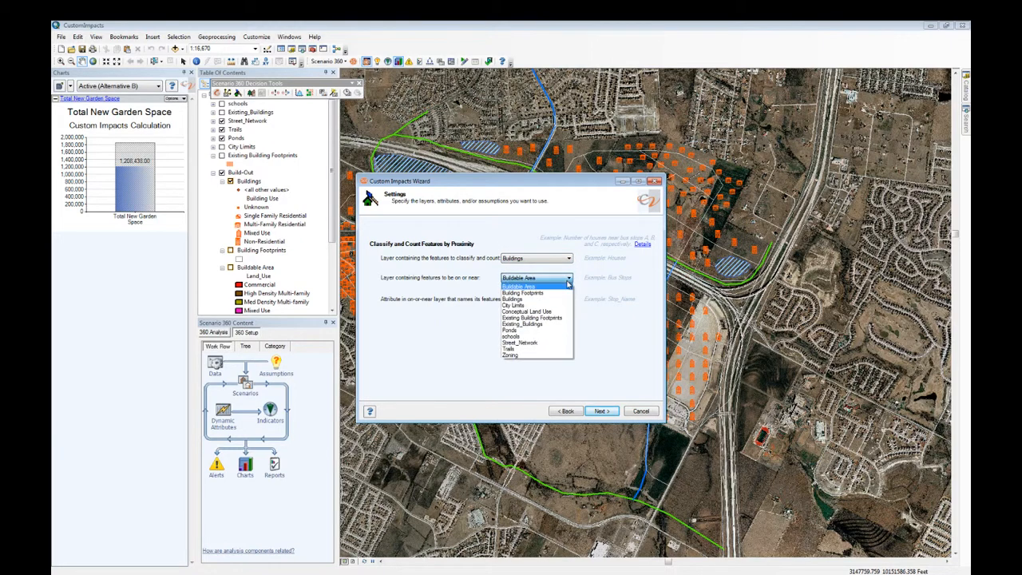
{"action": "left_click", "coordinate": [562, 336]}
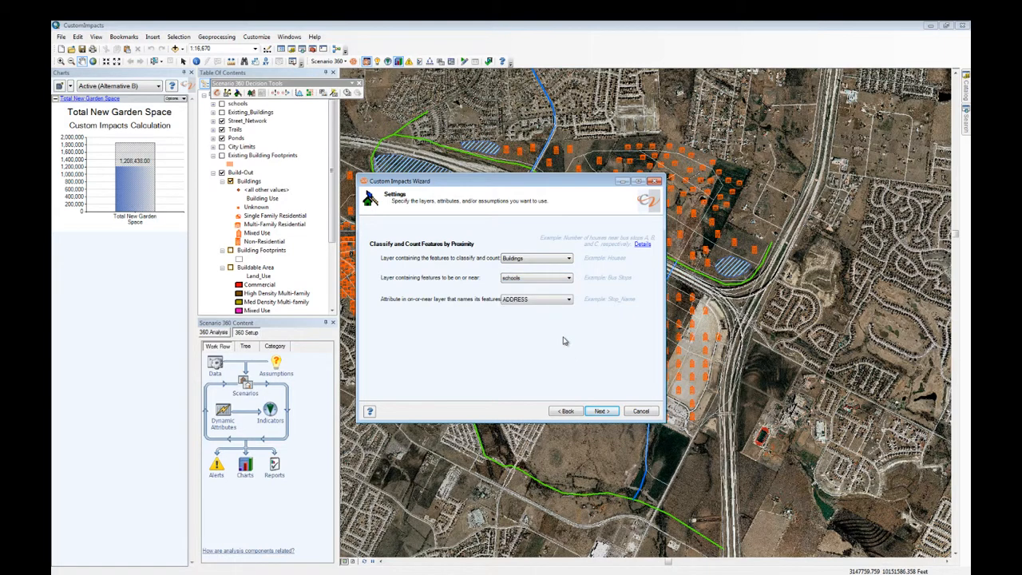
{"action": "left_click", "coordinate": [570, 299]}
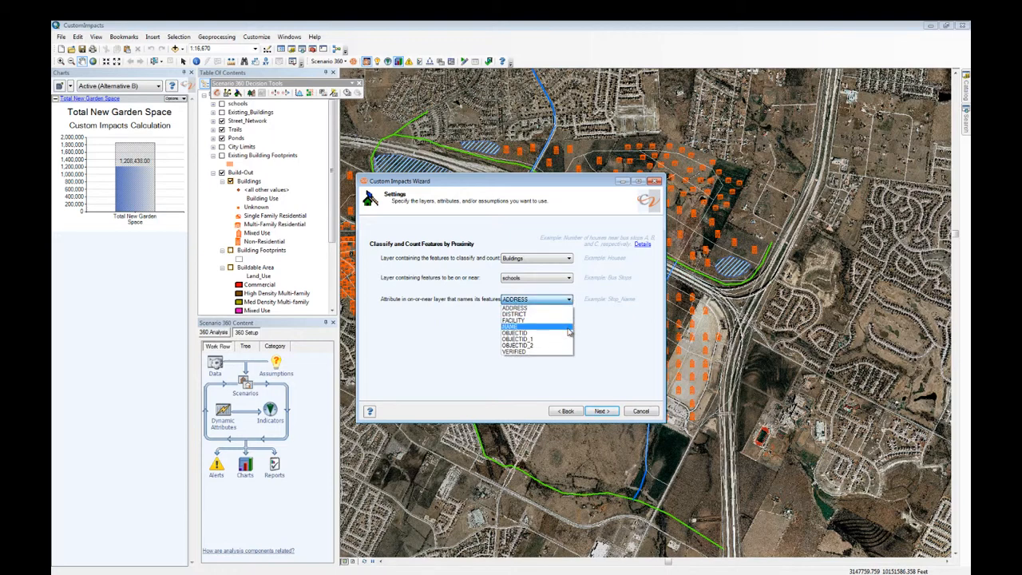
{"action": "left_click", "coordinate": [568, 328]}
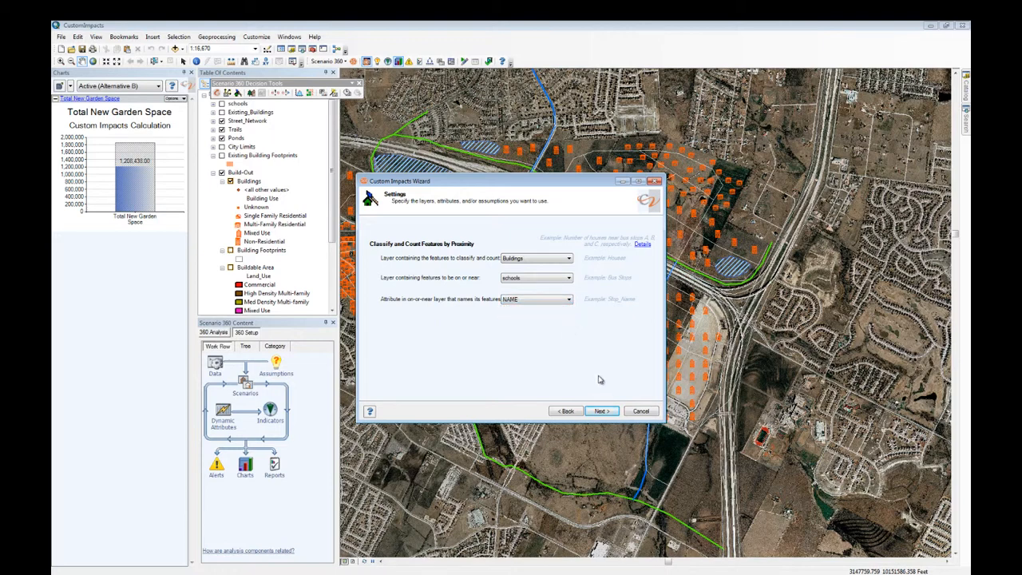
{"action": "left_click", "coordinate": [602, 411]}
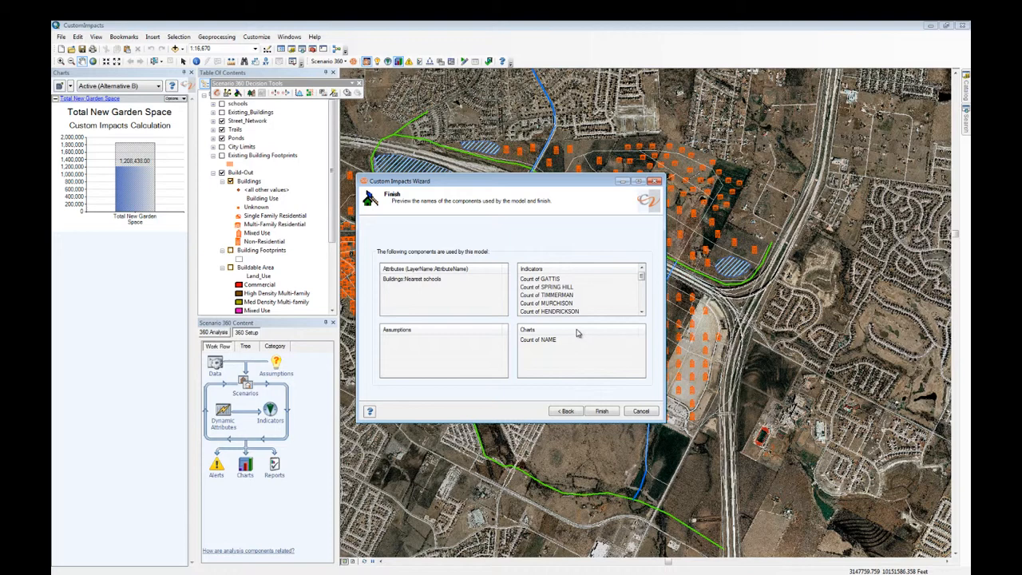
{"action": "left_click", "coordinate": [606, 412]}
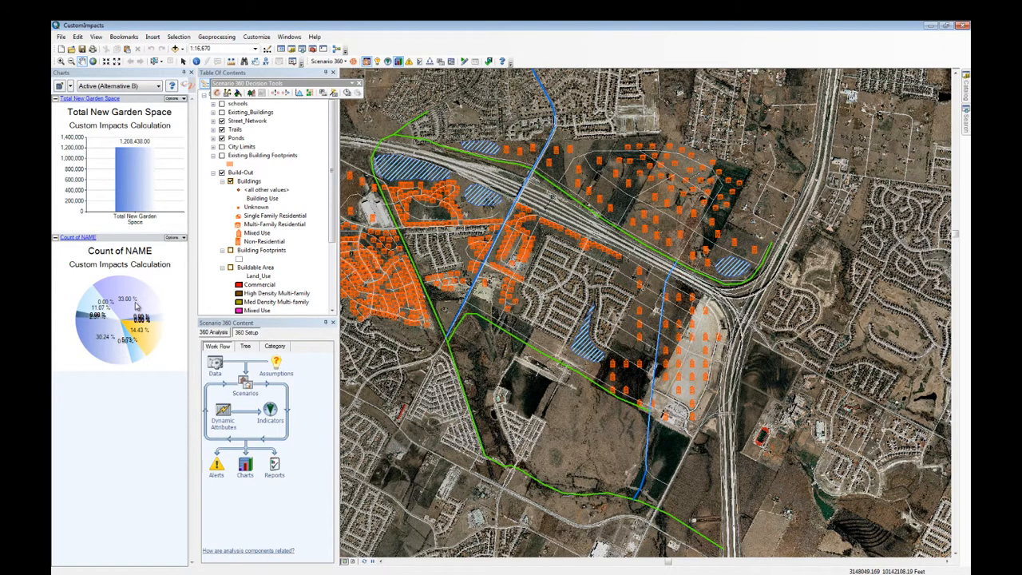
Review the indicator values of Alternative A and Alternative B, including the building counts for each school.
{"action": "left_click", "coordinate": [209, 333]}
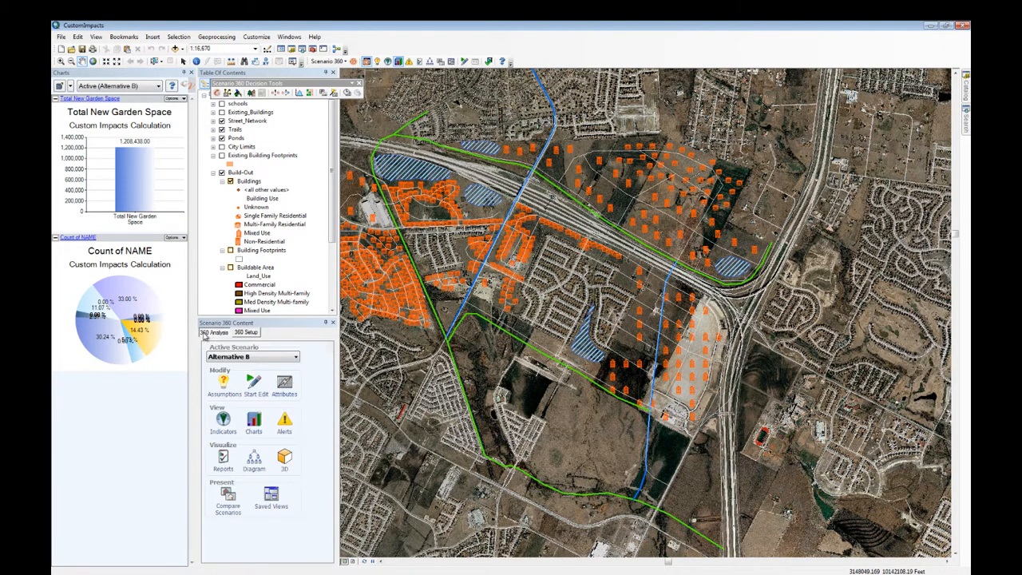
{"action": "left_click", "coordinate": [223, 424]}
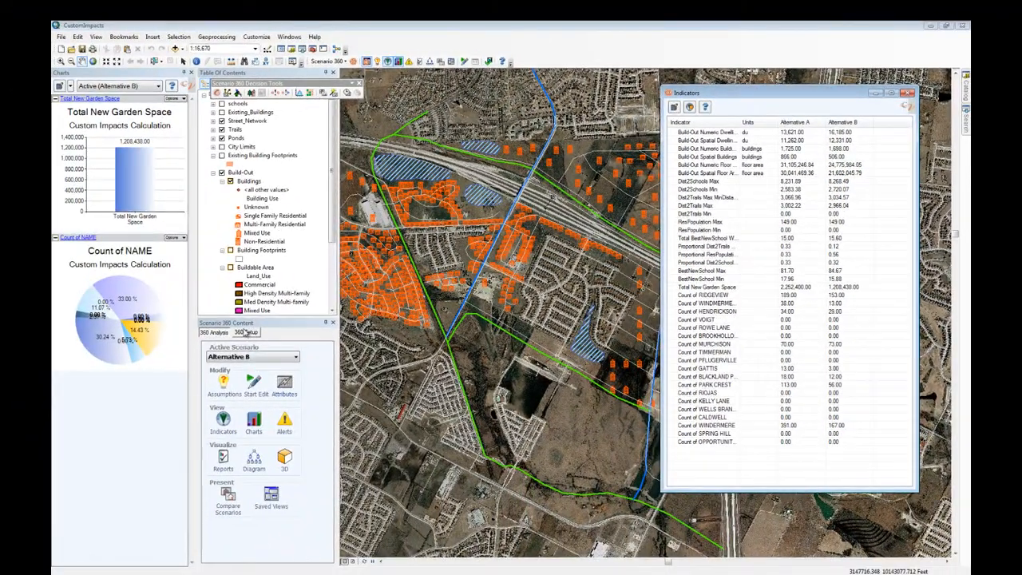
Open the Count of NAME chart for editing and display the indicators it includes.
{"action": "left_click", "coordinate": [248, 332]}
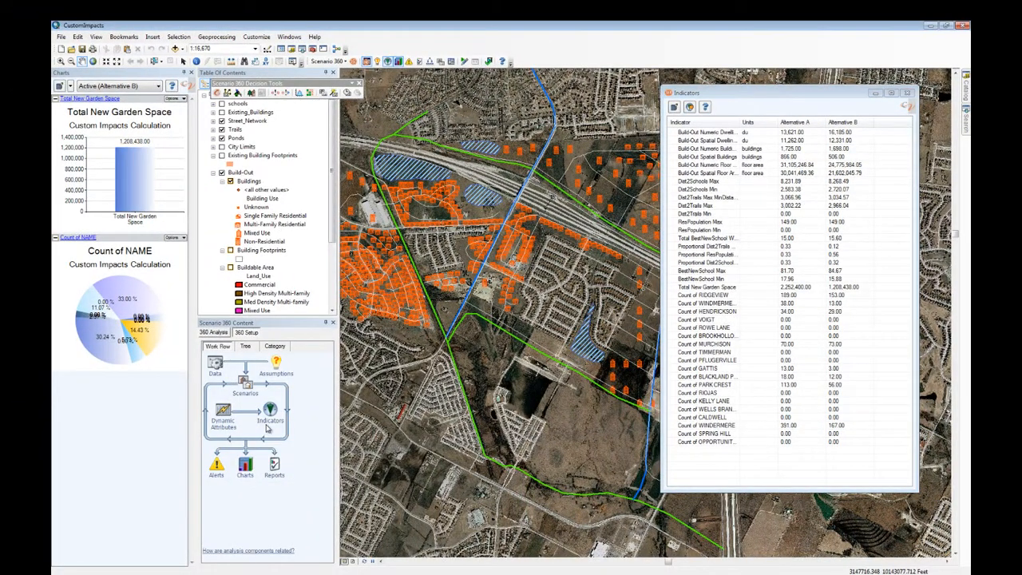
{"action": "left_click", "coordinate": [247, 474]}
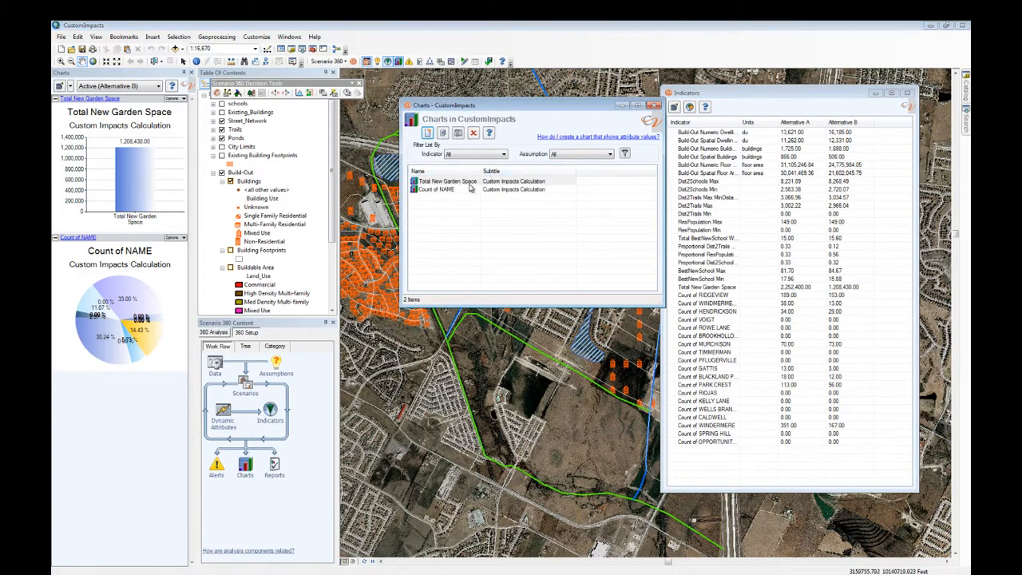
{"action": "left_click", "coordinate": [466, 190]}
{"action": "double_click", "coordinate": [465, 190]}
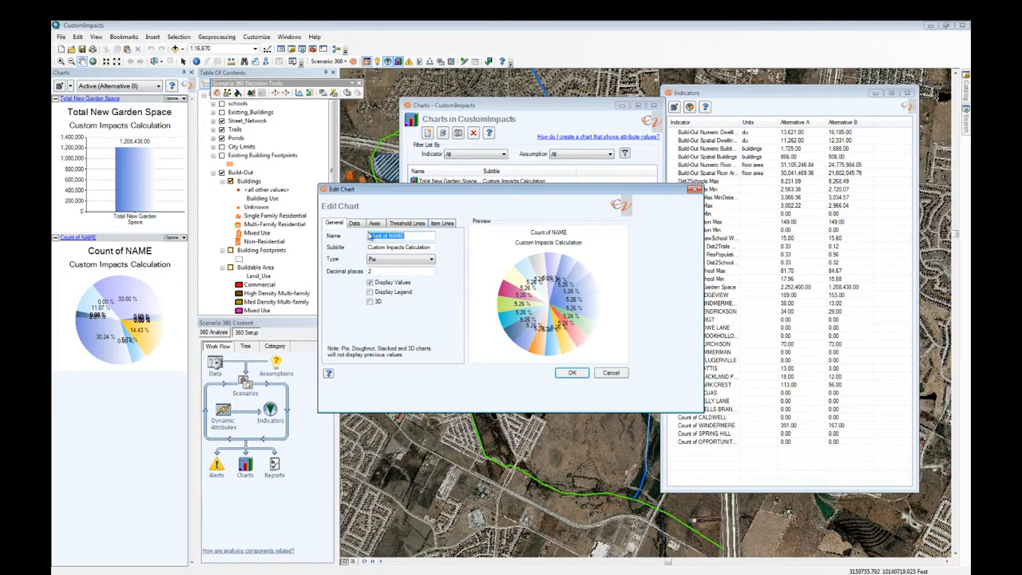
{"action": "left_click", "coordinate": [359, 224]}
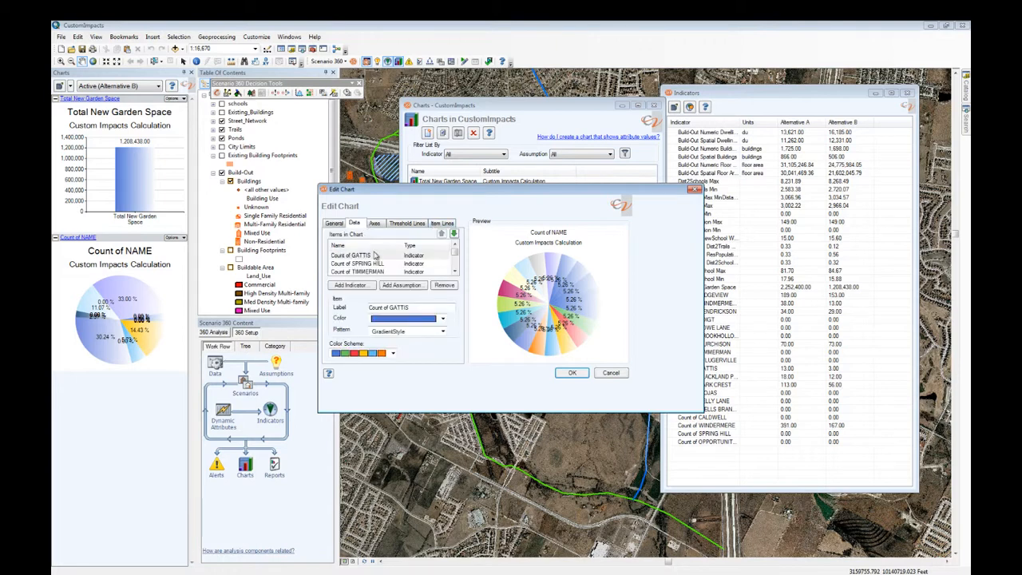